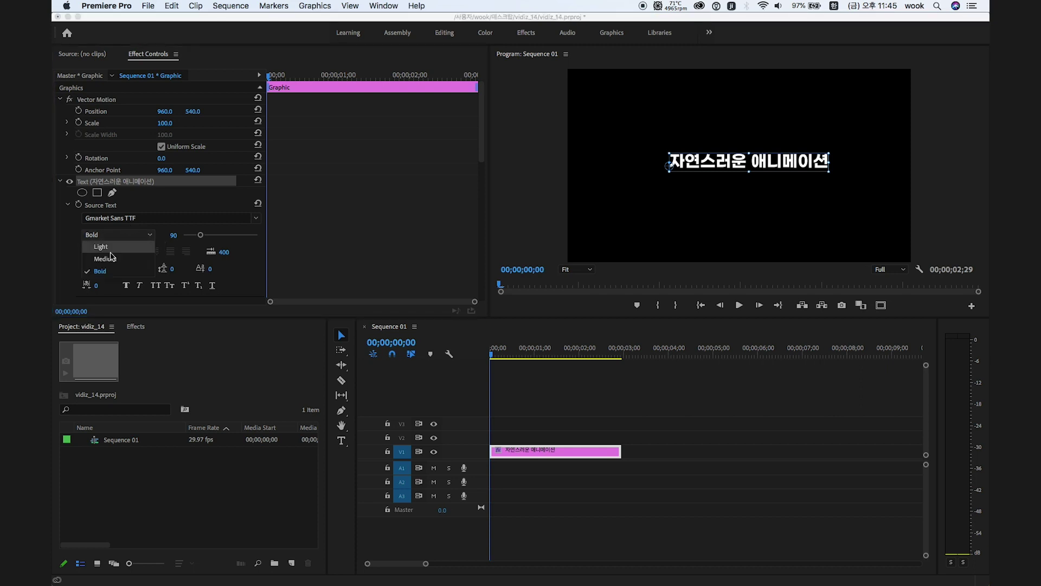
- Set the title's font style to Medium and snap the text to the horizontal and vertical centre of the frame
left_click(111, 257)
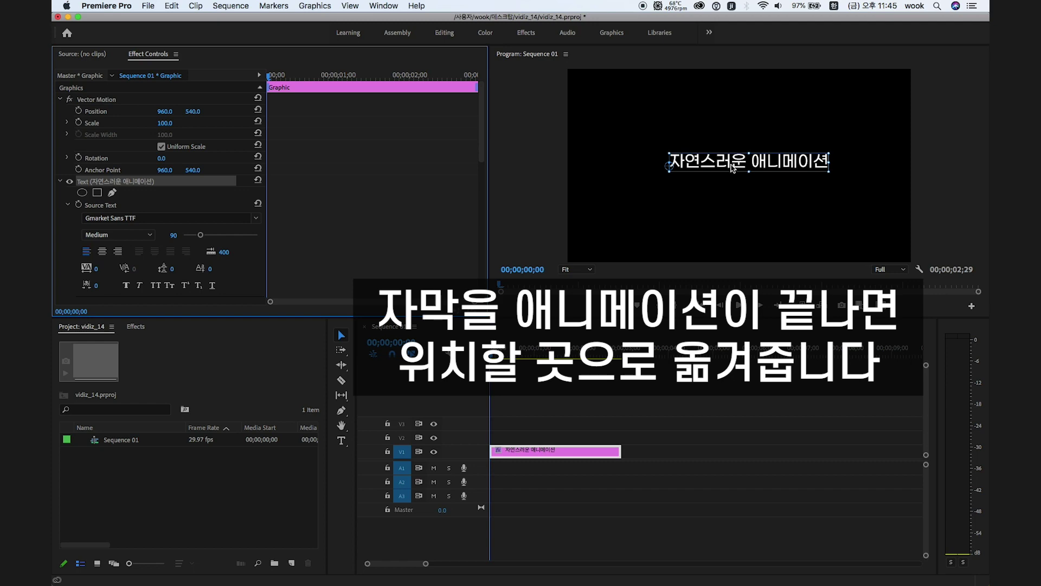
left_click_drag(729, 165, 714, 171)
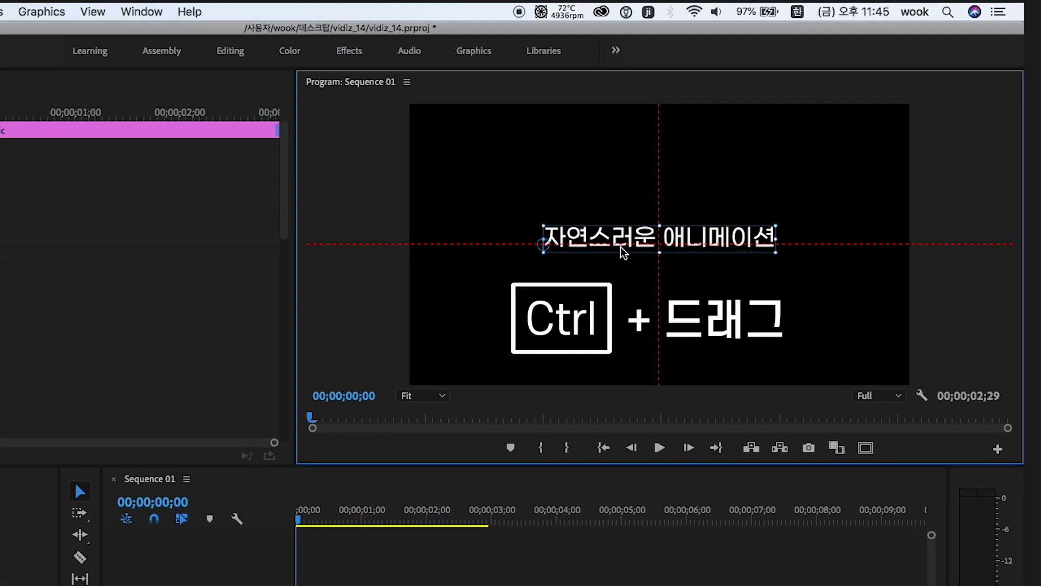
left_click_drag(621, 246, 622, 243)
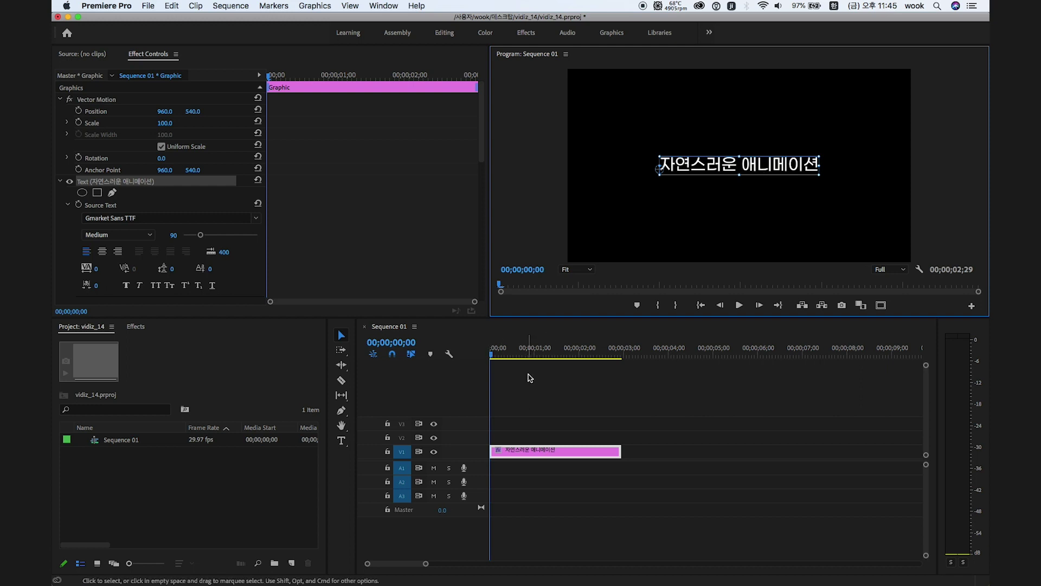
- Add a keyframe to the title text's Transform Position at 00;00;02;00
left_click_drag(536, 358, 582, 367)
key("Left")
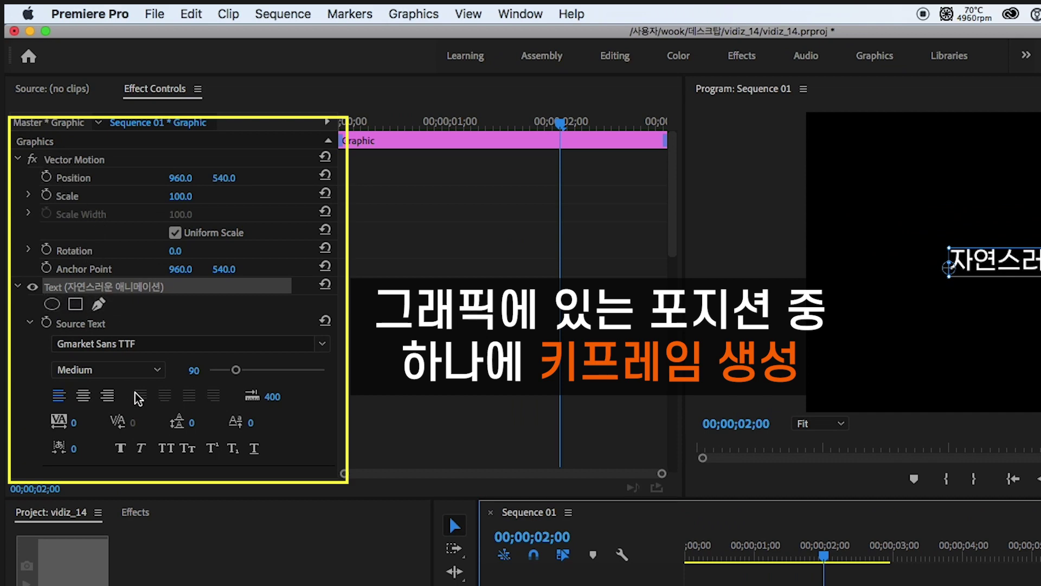
scroll(112, 379, "down", 10)
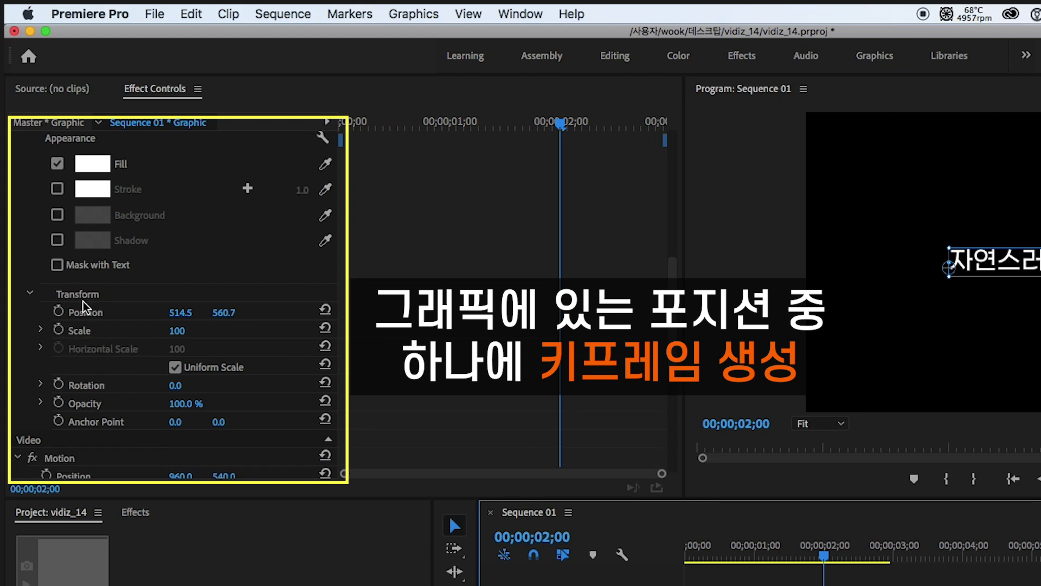
left_click(57, 313)
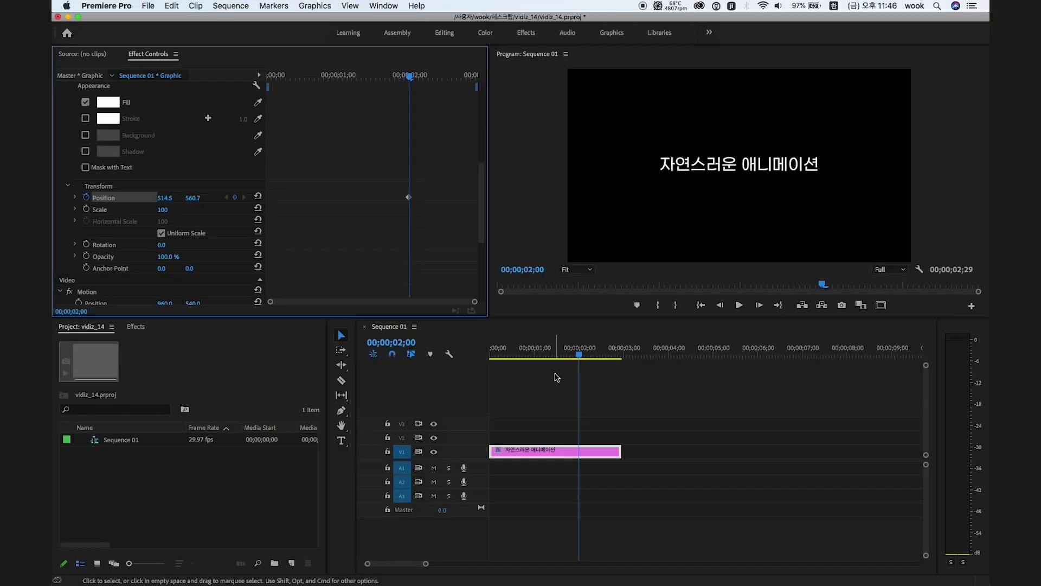
- At 00;00;01;00, move the title text horizontally out past the frame's left edge as its starting Position keyframe
left_click_drag(545, 364, 540, 365)
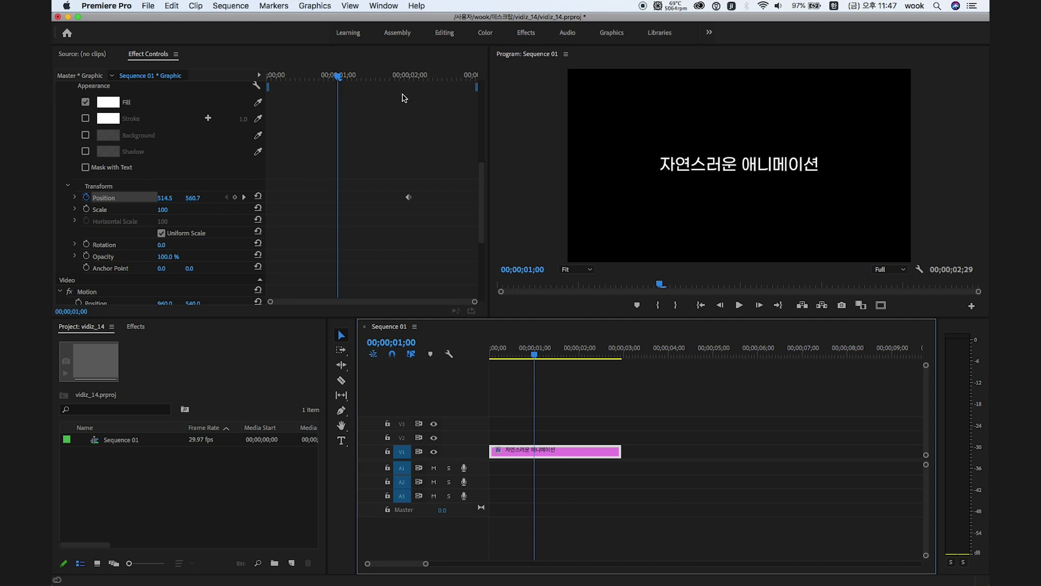
mouse_move(342, 76)
left_mouse_down()
mouse_move(321, 77)
mouse_move(359, 77)
mouse_move(340, 81)
left_mouse_up()
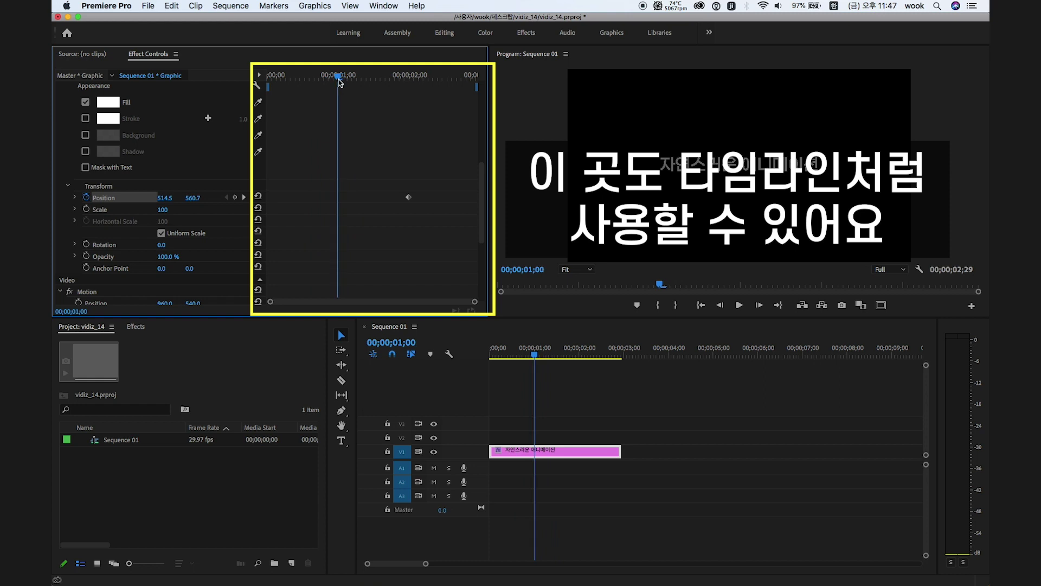
key("equal")
key("equal")
key("equal")
key("minus")
key("minus")
key("minus")
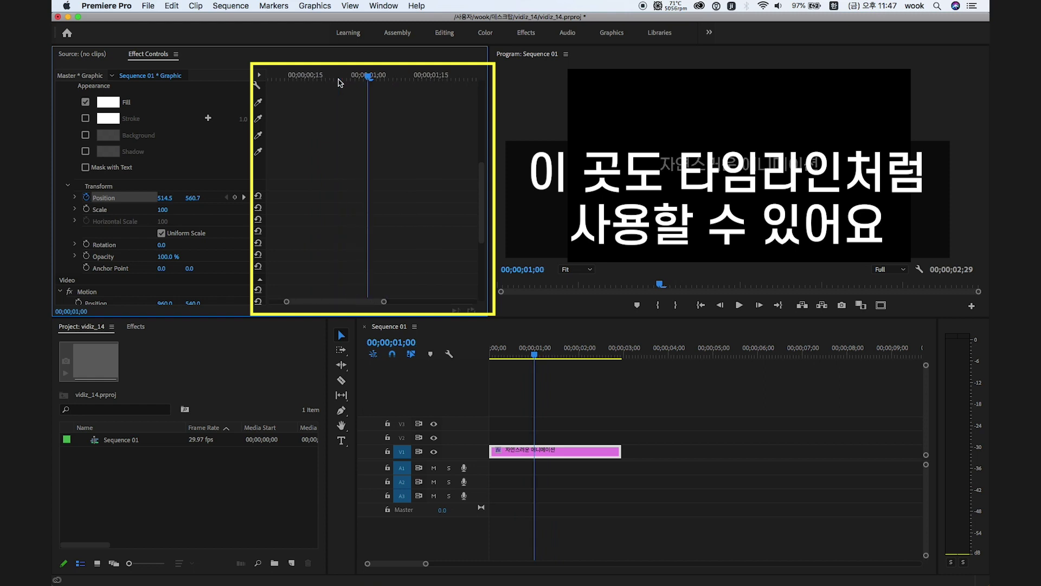
key("equal")
key("minus")
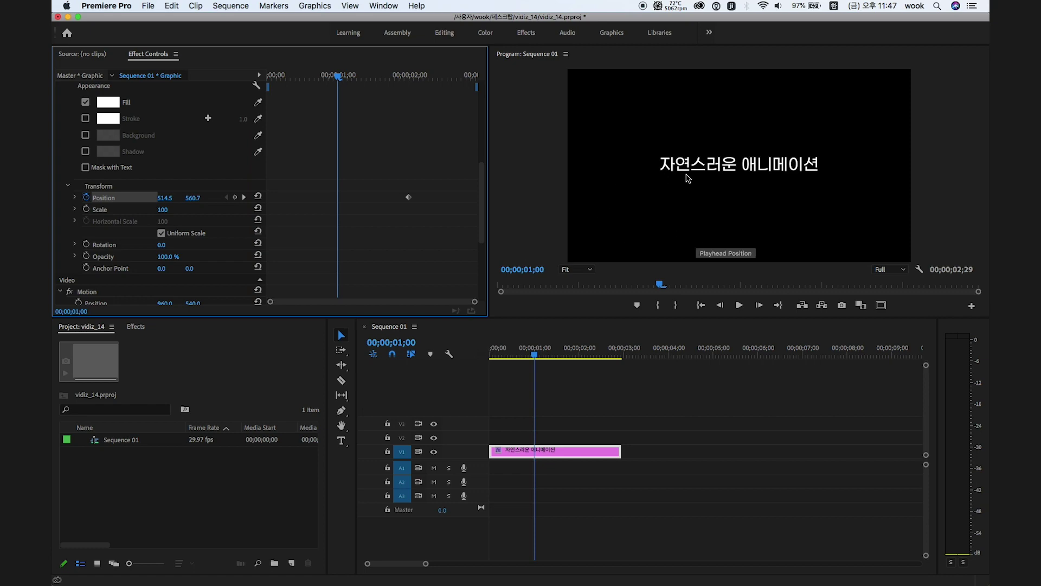
left_click(710, 168)
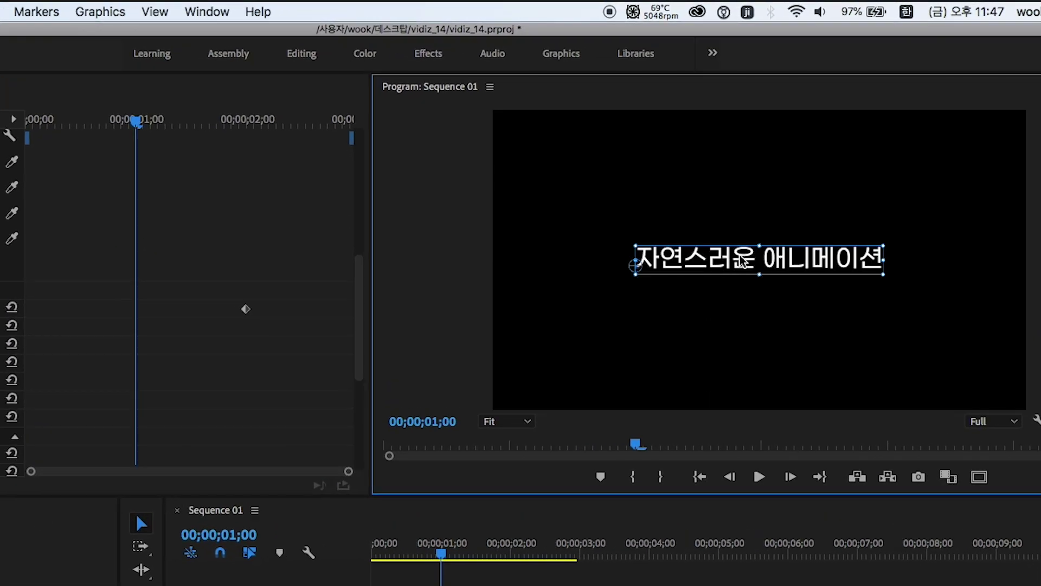
left_click_drag(742, 259, 345, 292)
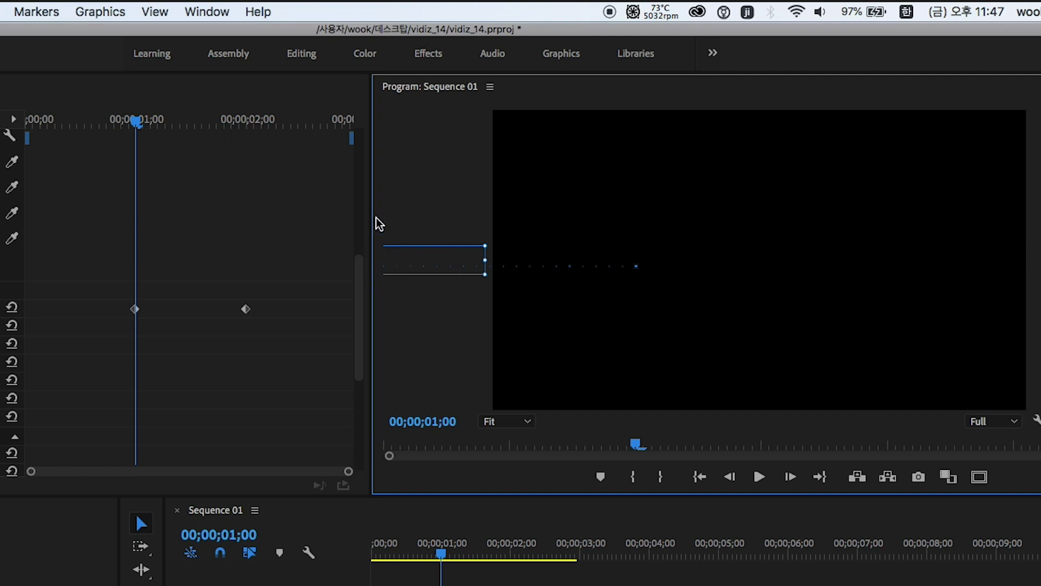
- Set the program monitor zoom to 25% and play the title's slide-in from just before the first keyframe
left_click(509, 422)
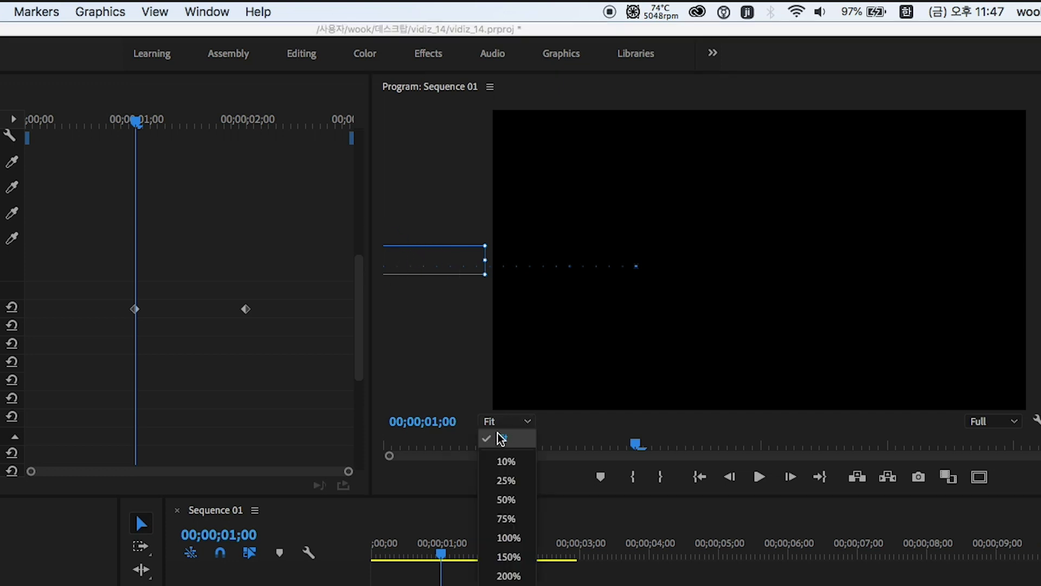
left_click(512, 481)
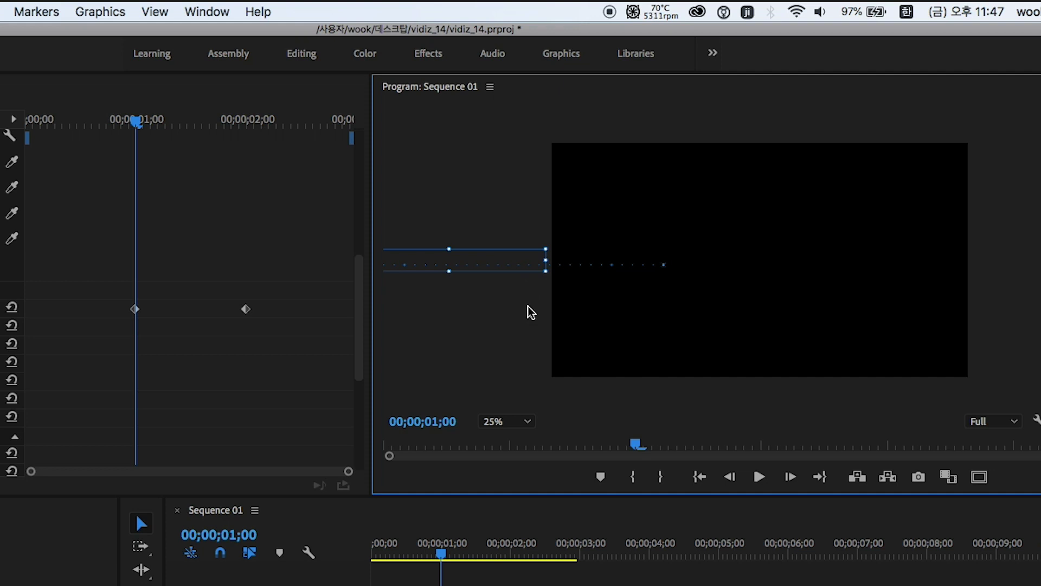
left_click_drag(434, 557, 427, 559)
key("space")
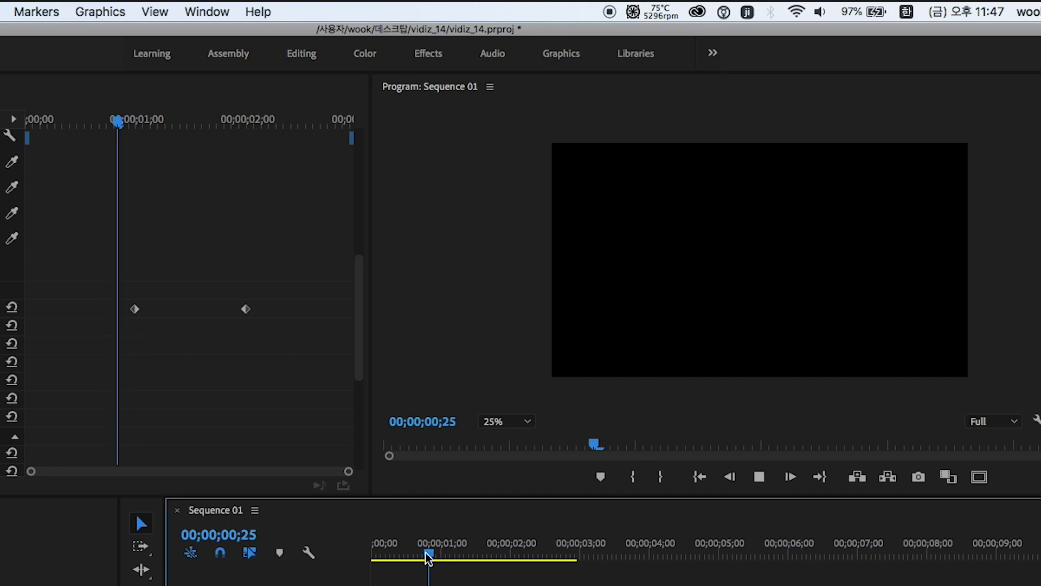
left_click(741, 269)
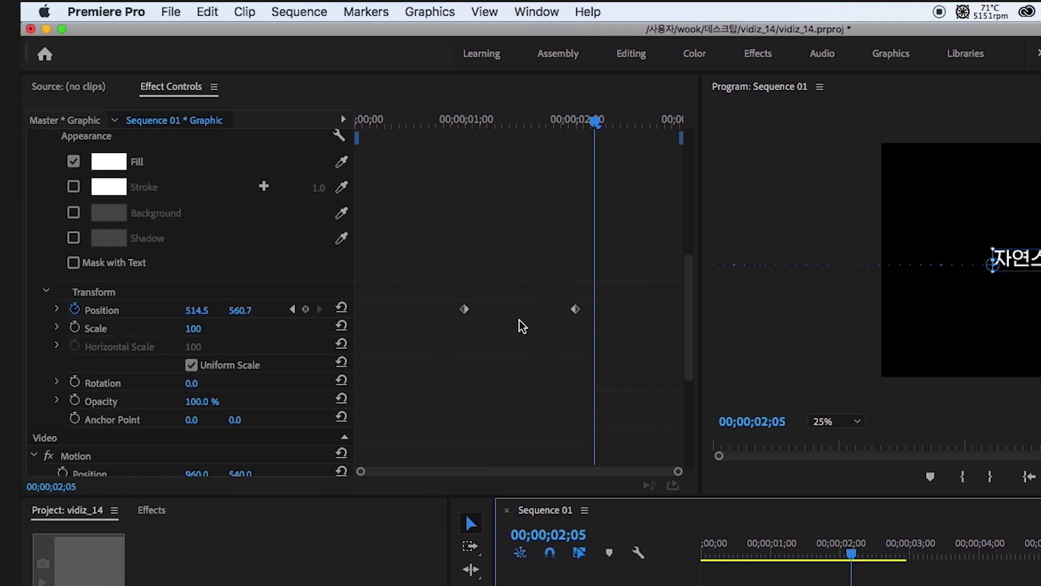
- Set the temporal interpolation of the ending Position keyframe at 2 seconds to Ease In
left_click(574, 311)
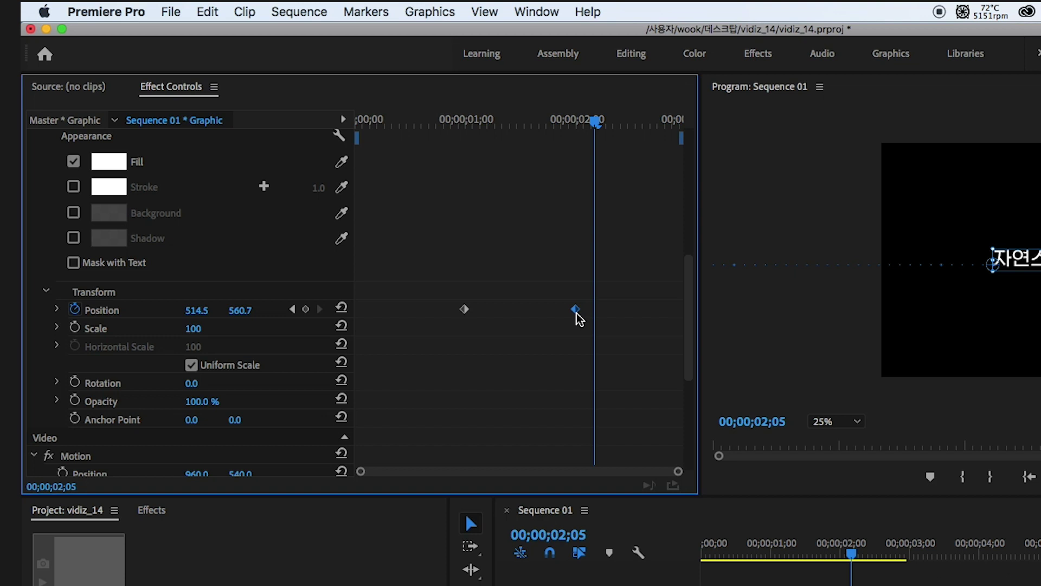
right_click(576, 311)
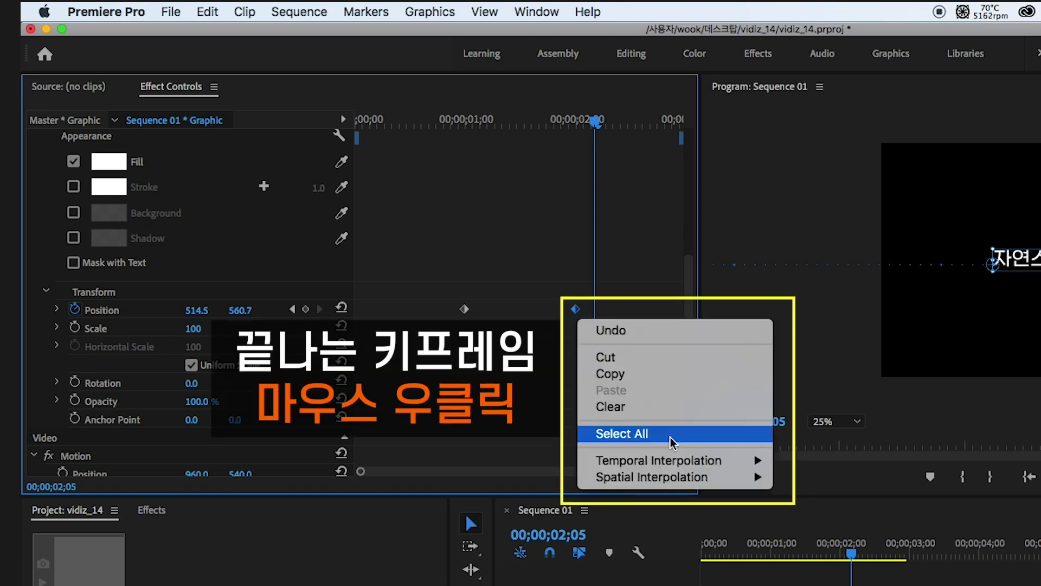
mouse_move(663, 460)
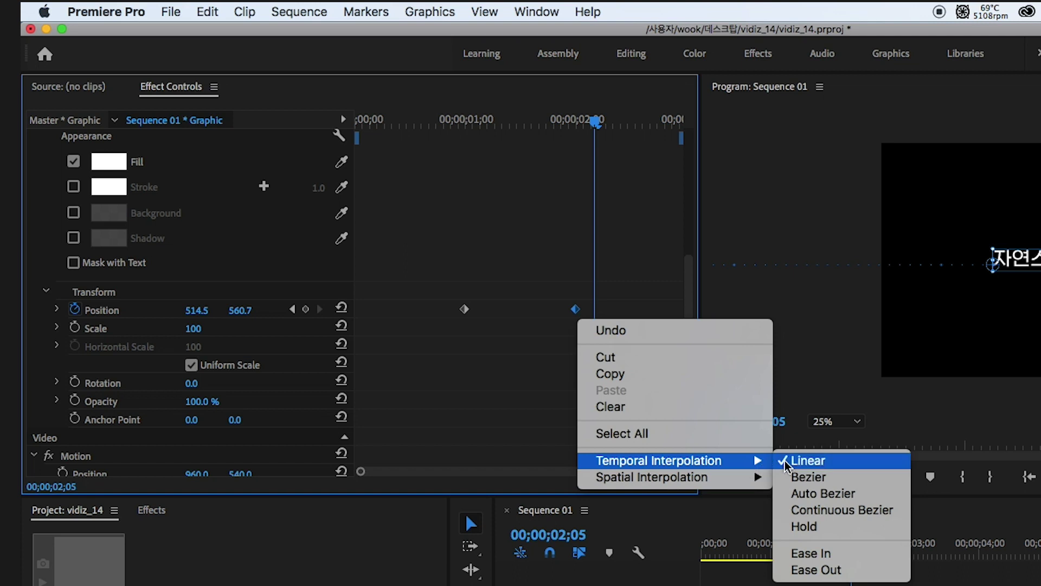
left_click(825, 555)
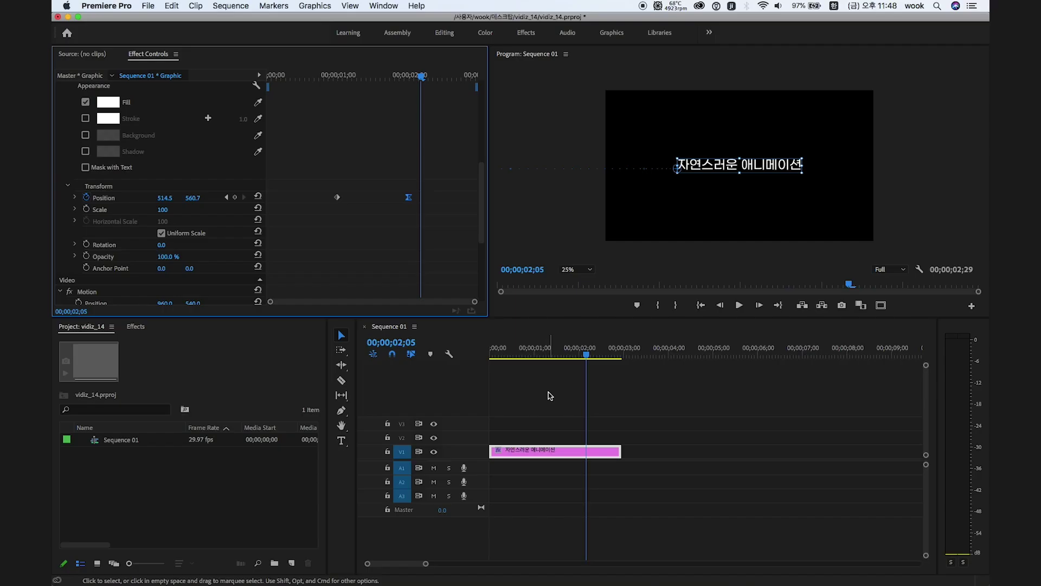
- Play the title's slide-in from before its first Position keyframe to compare how the motion stops
left_click(750, 555)
key("space")
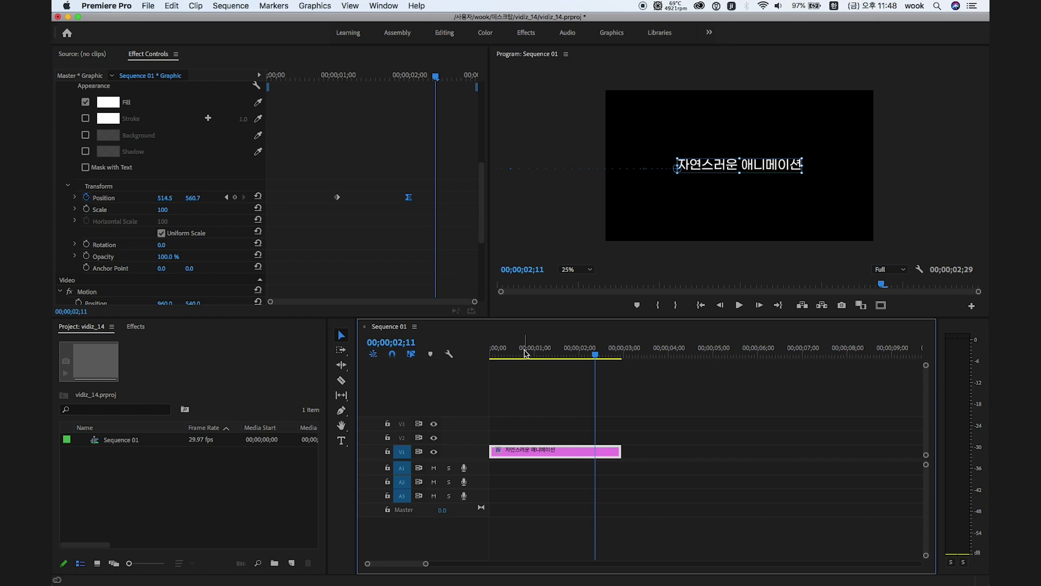
left_click(515, 354)
key("space")
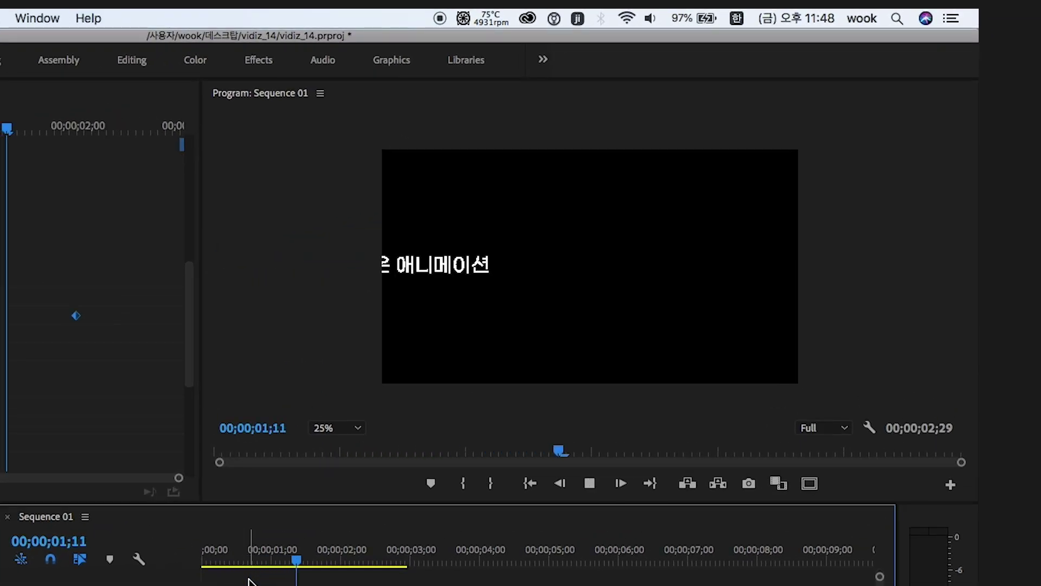
key("space")
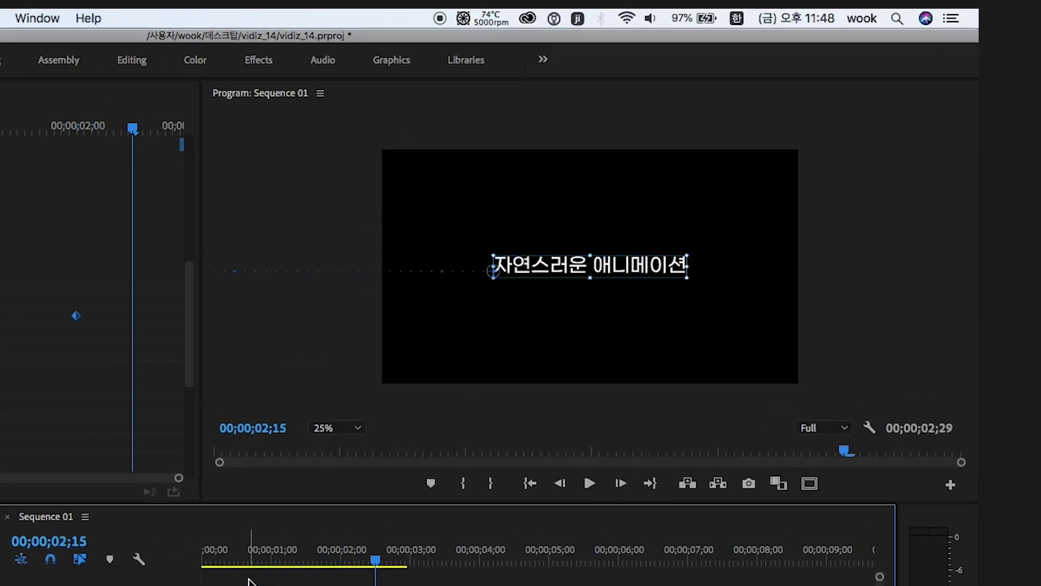
- Apply Ease In temporal interpolation to the title's last Position keyframe again
right_click(76, 316)
mouse_move(177, 469)
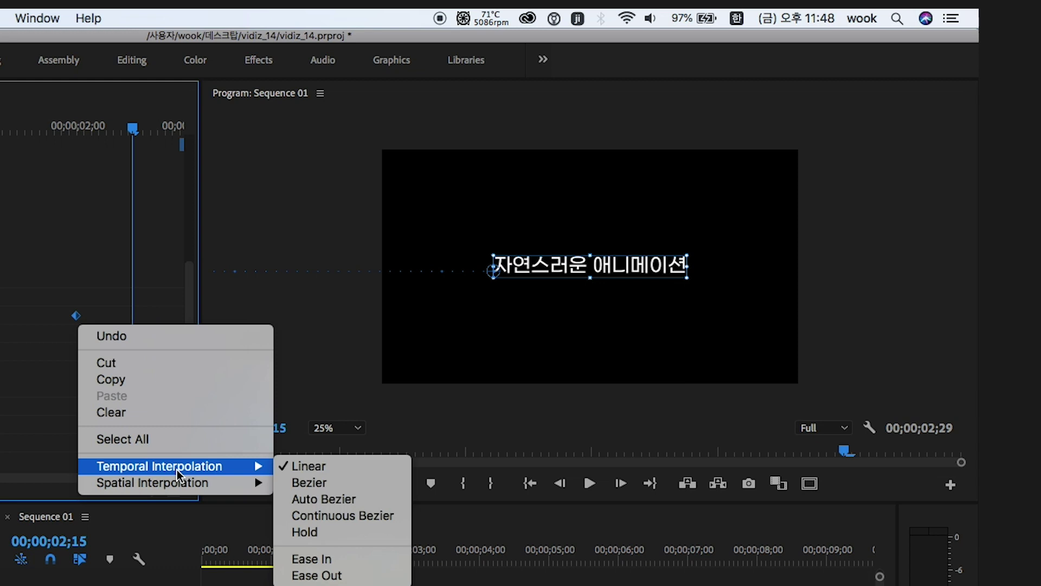
left_click(312, 558)
- Play back the eased title animation from about 00;00;00;17 to check the gradual stop
left_click(242, 559)
key("space")
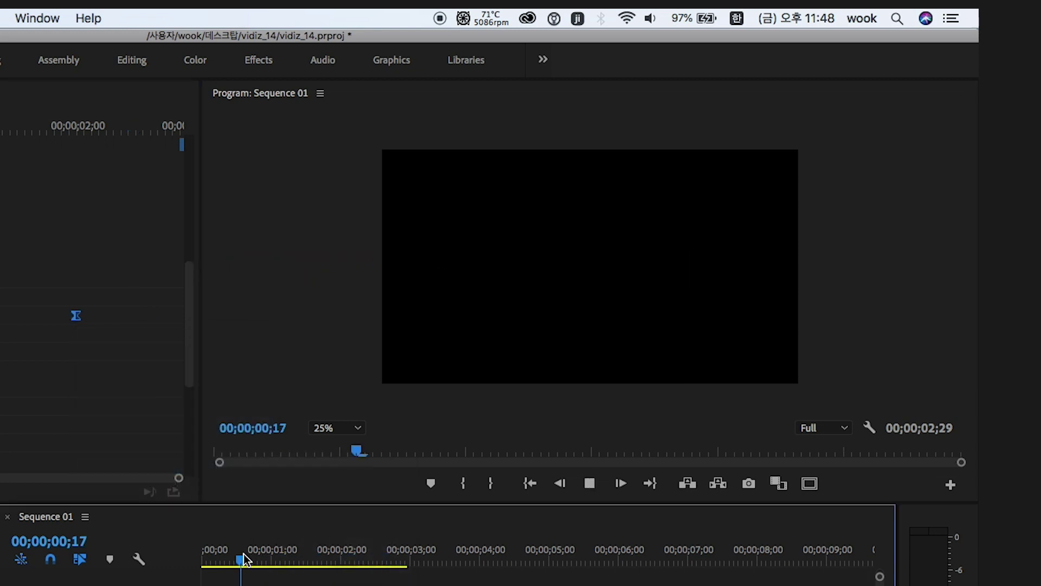
key("space")
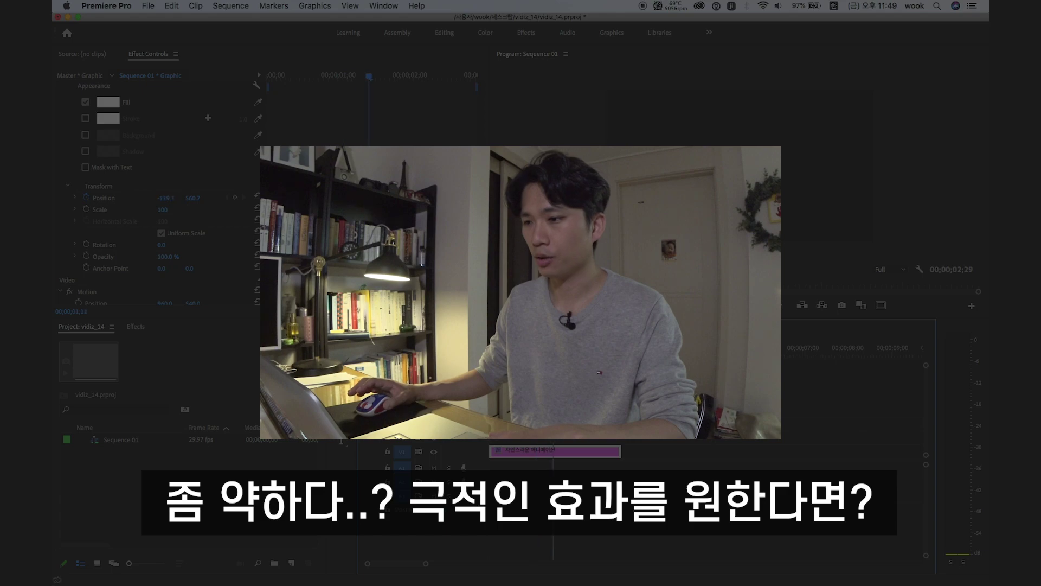
key("space")
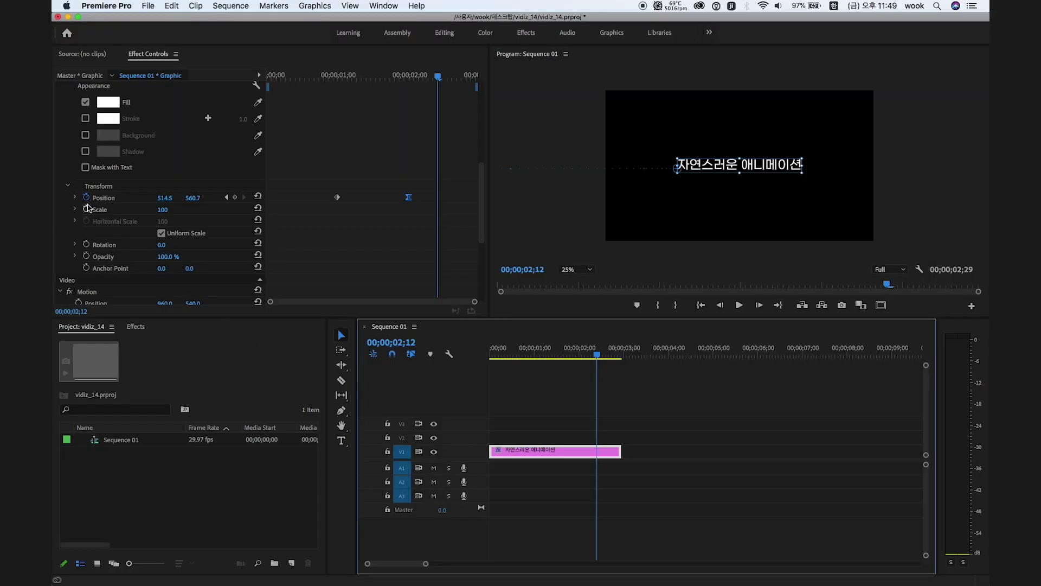
- Show the Position velocity graph and extend the ending keyframe's handle about halfway toward the first keyframe, forming a sharp early peak
left_click(75, 199)
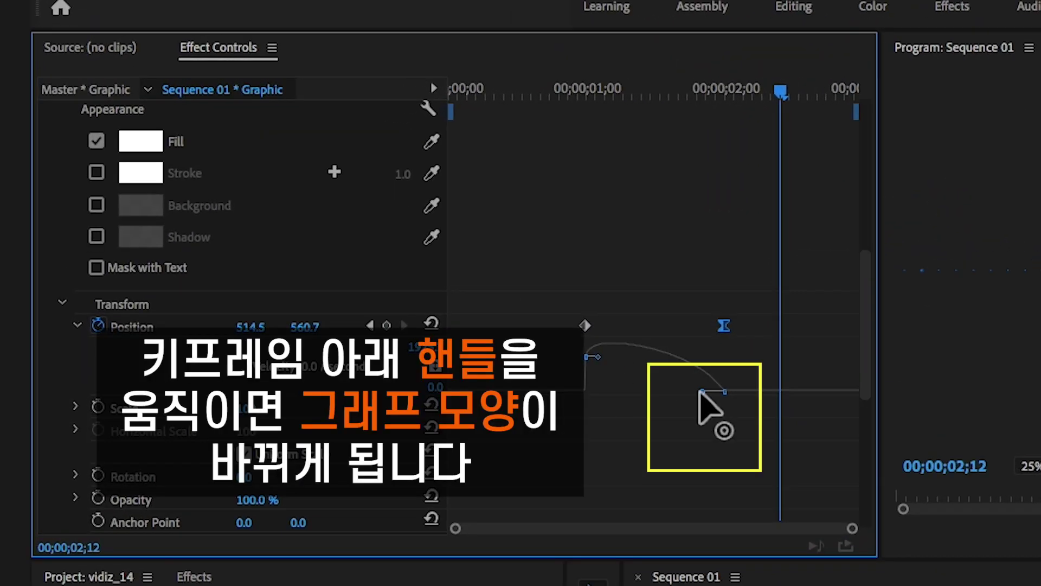
left_click_drag(699, 392, 758, 367)
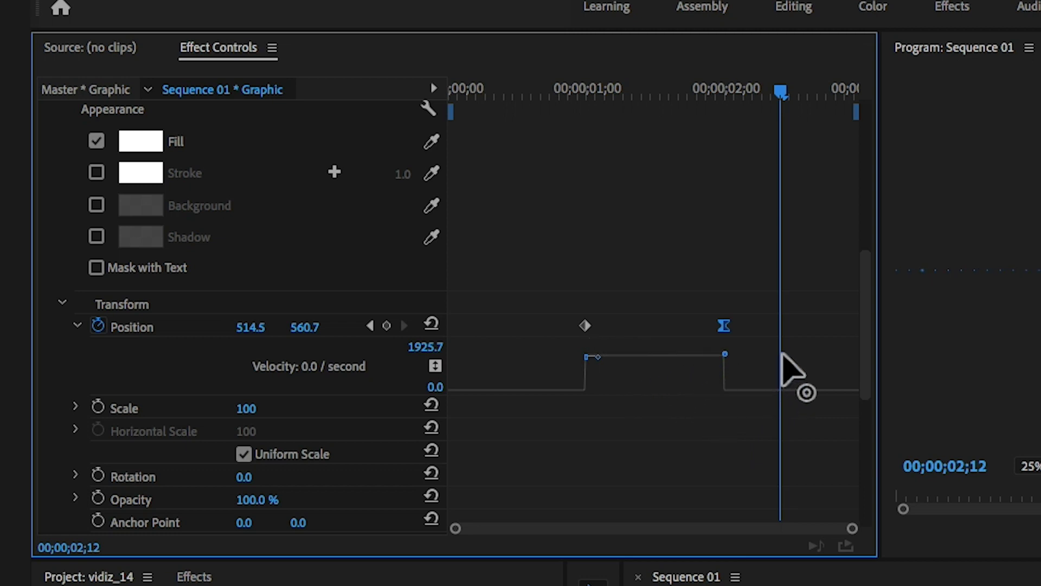
left_click_drag(725, 359, 654, 395)
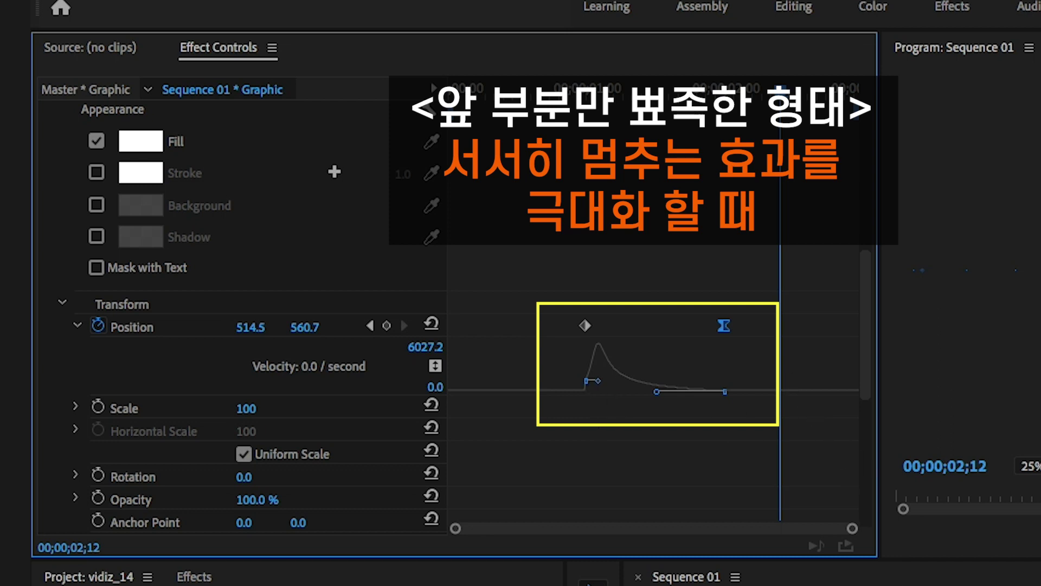
- Play back the title animation to check the sharp-peaked velocity curve's dramatic slowdown
left_click(519, 354)
key("space")
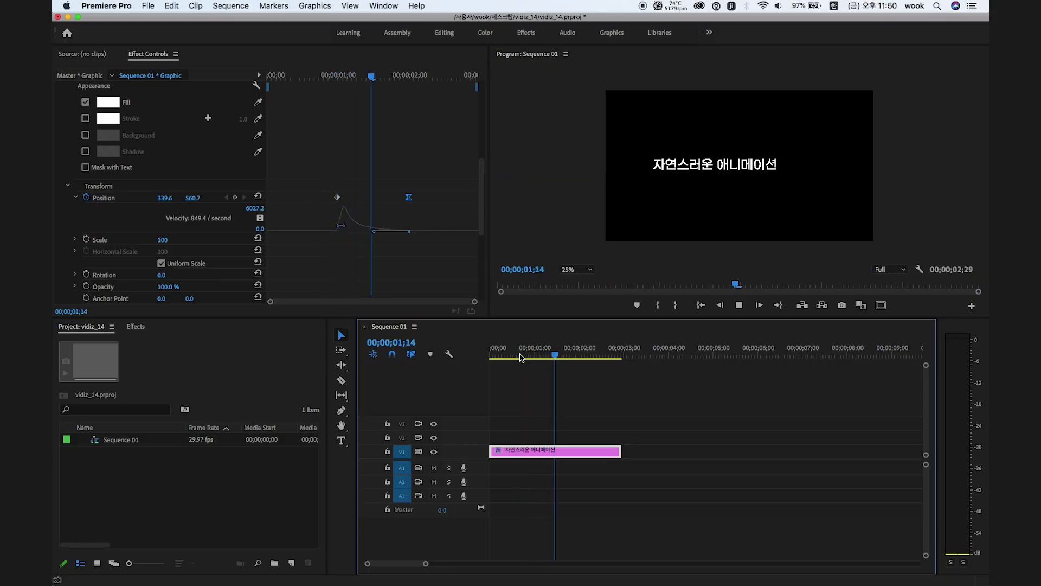
key("space")
- Shorten the ending Position keyframe's velocity handle for a gentler curve and play back the title animation
left_click_drag(374, 234, 384, 234)
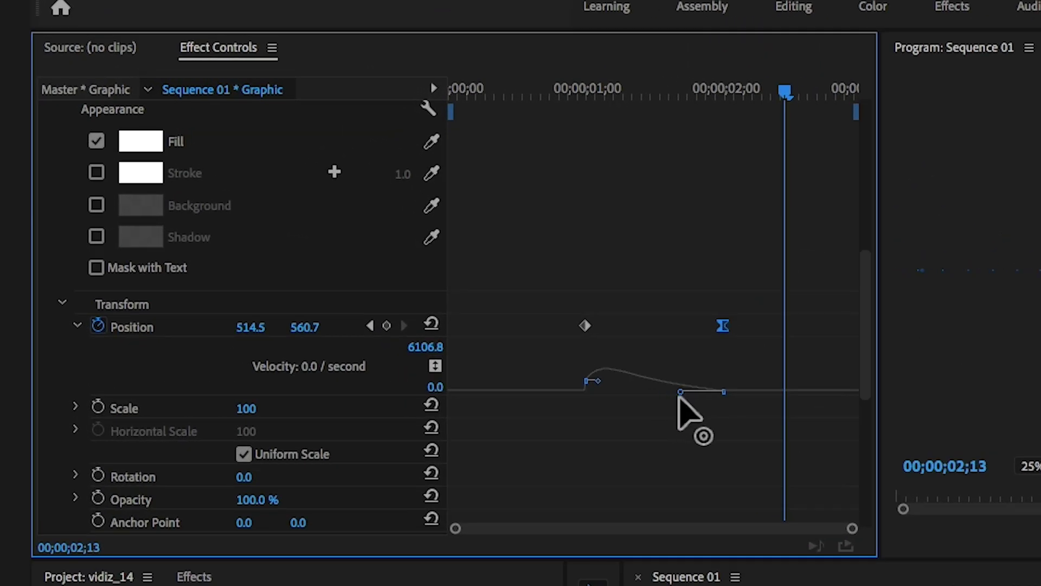
left_click_drag(678, 395, 689, 405)
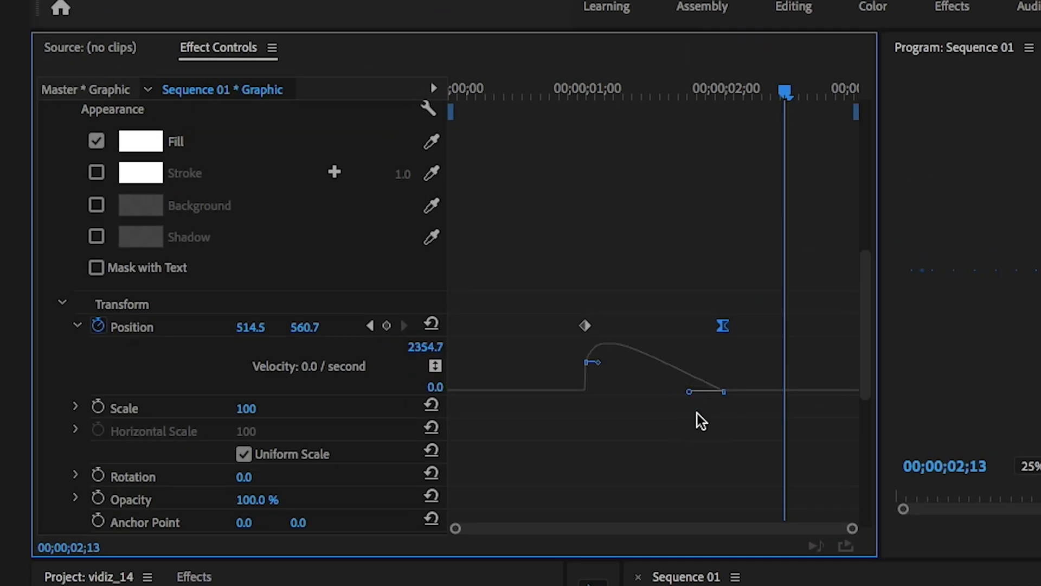
key("space")
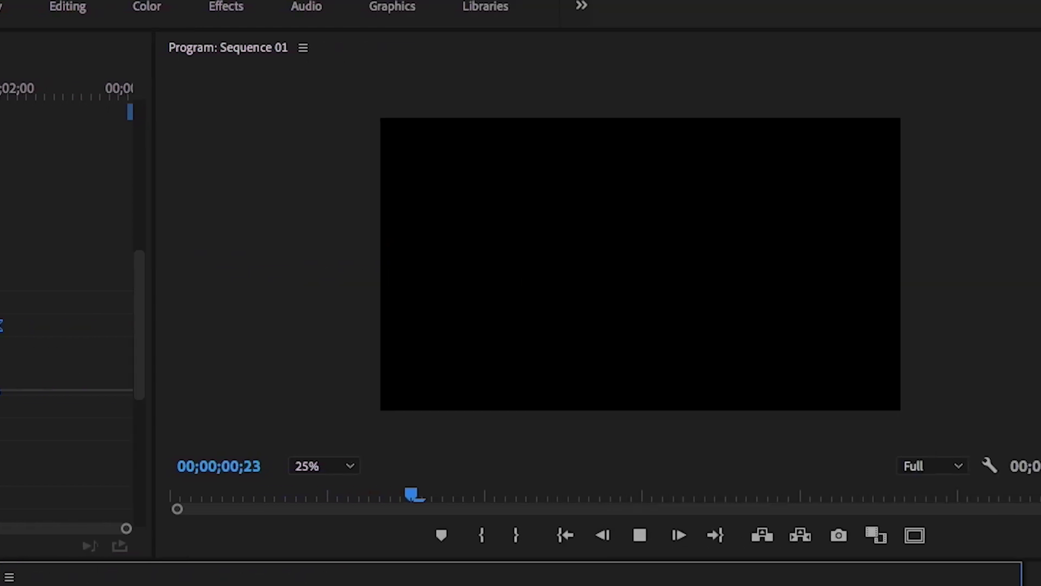
key("space")
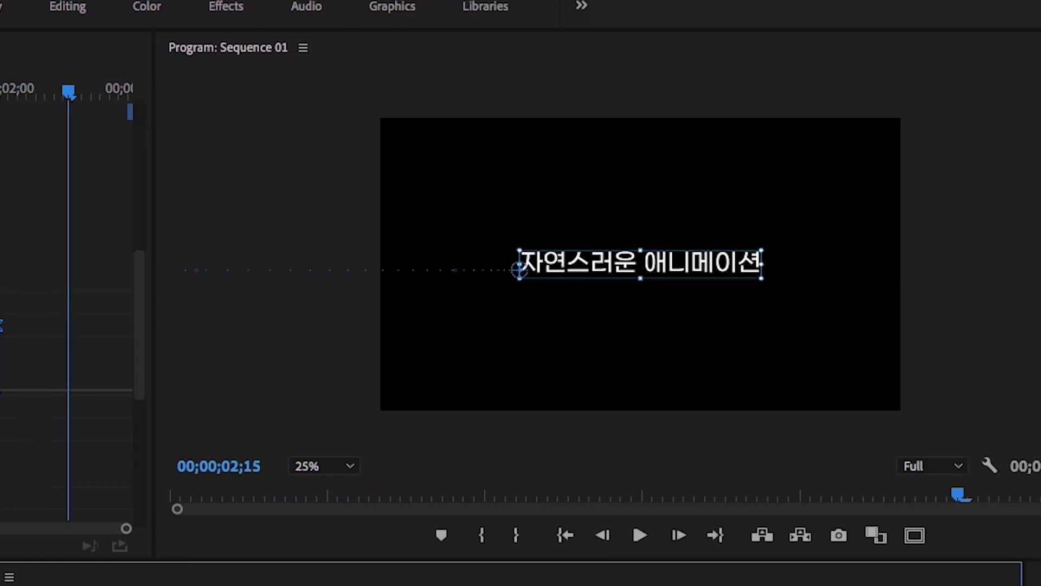
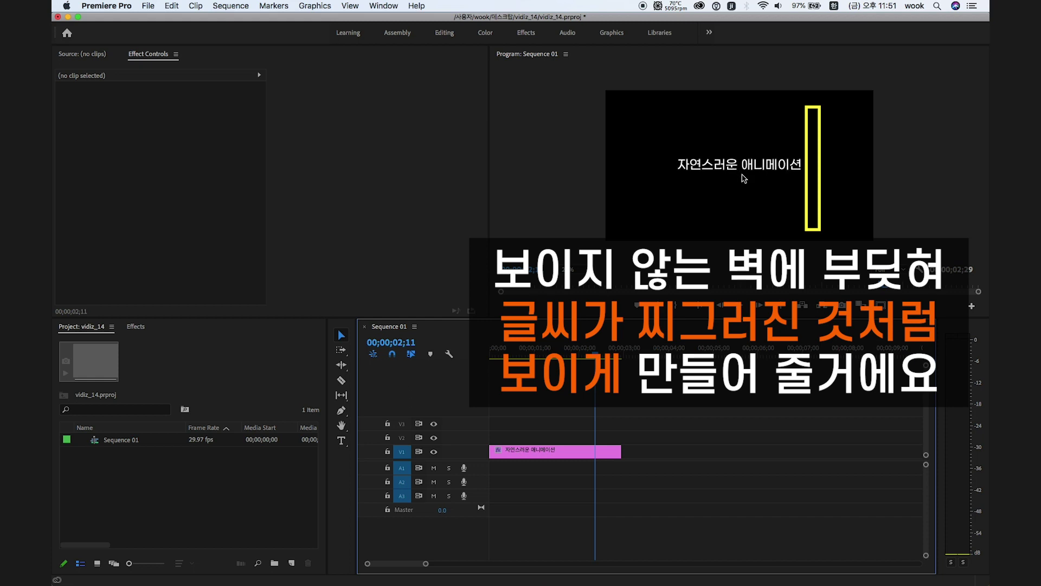
- Turn off Uniform Scale for the title's text layer and try out its separate Vertical Scale
left_click(553, 455)
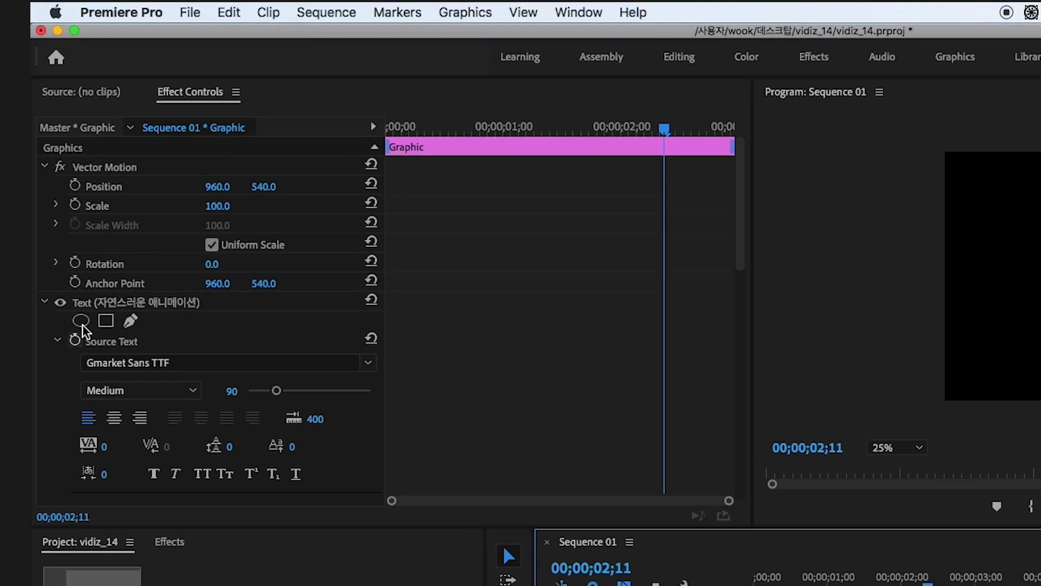
left_click(114, 302)
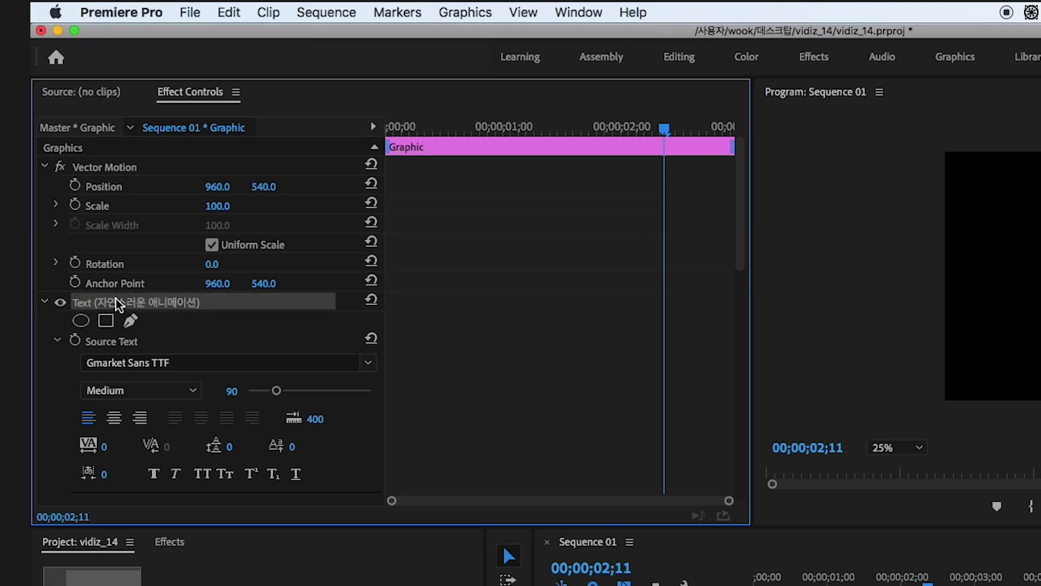
scroll(75, 415, "down", 5)
scroll(75, 415, "down", 4)
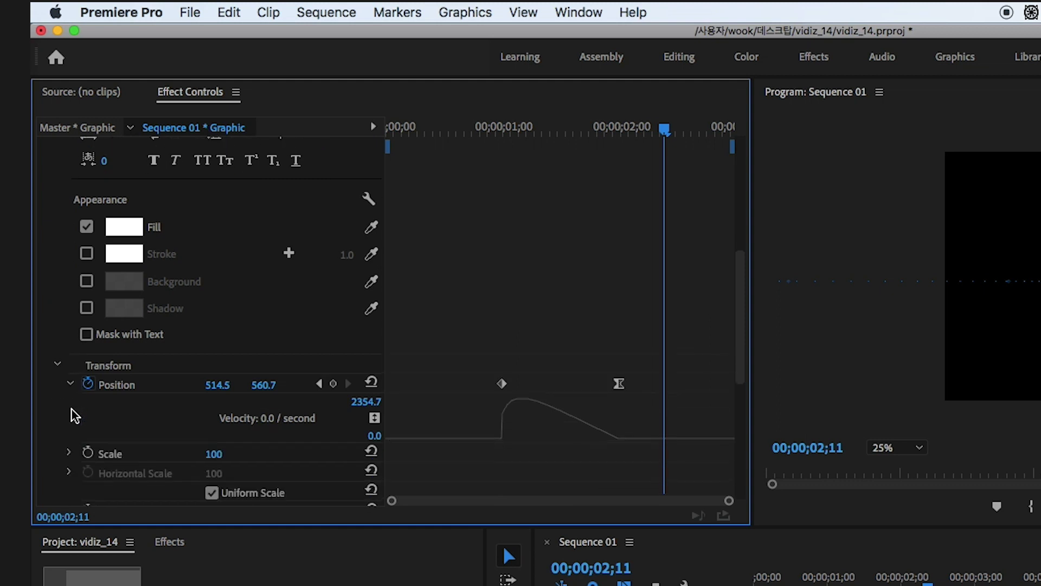
scroll(75, 416, "down", 1)
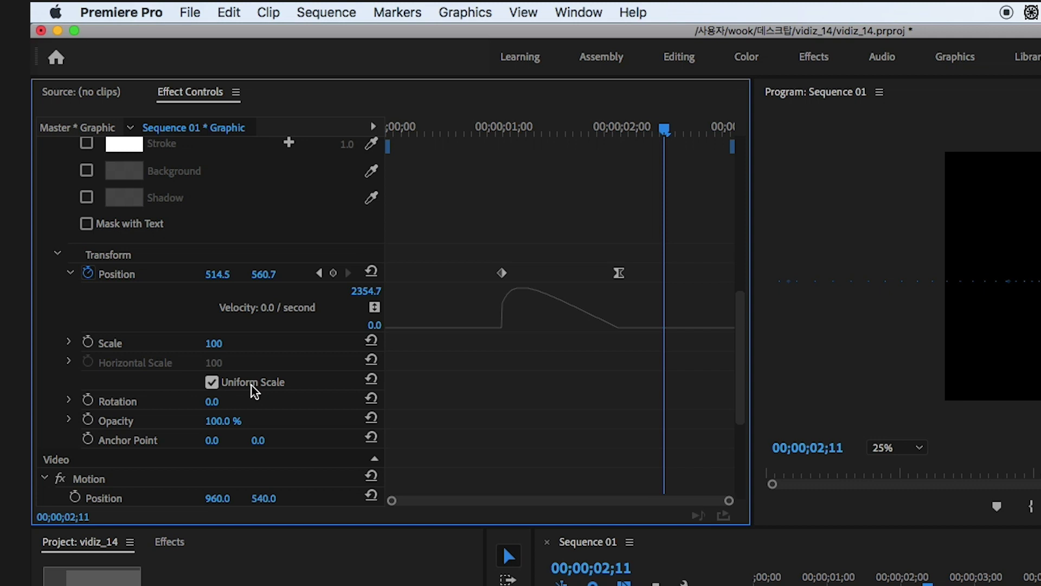
left_click(212, 382)
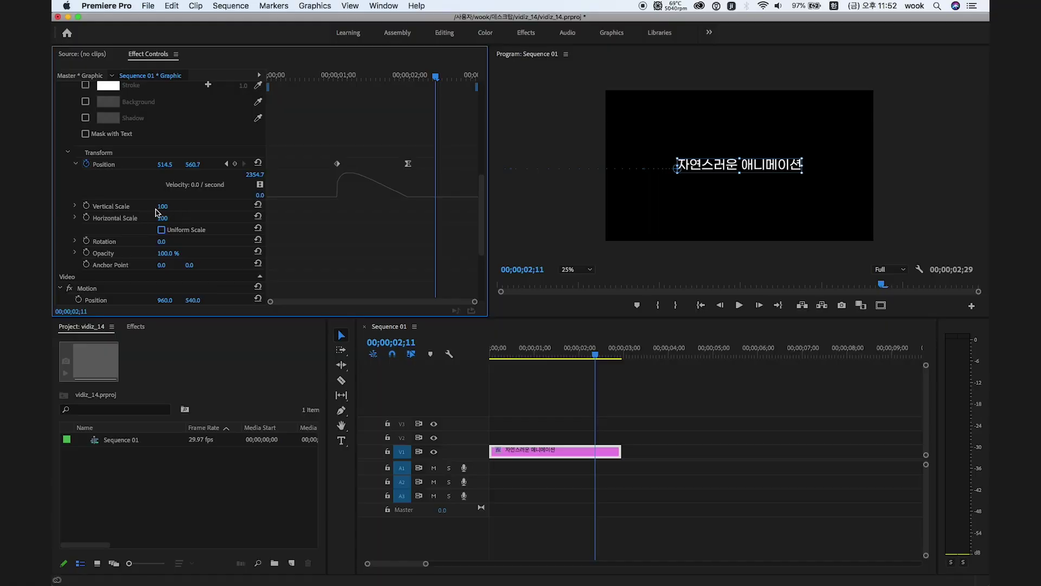
left_click_drag(214, 343, 238, 343)
mouse_move(162, 206)
left_mouse_down()
mouse_move(131, 206)
mouse_move(173, 211)
mouse_move(130, 218)
mouse_move(202, 217)
mouse_move(164, 217)
left_mouse_up()
- Add a Horizontal Scale keyframe at the ending Position keyframe, 00;00;01;29
left_click(409, 76)
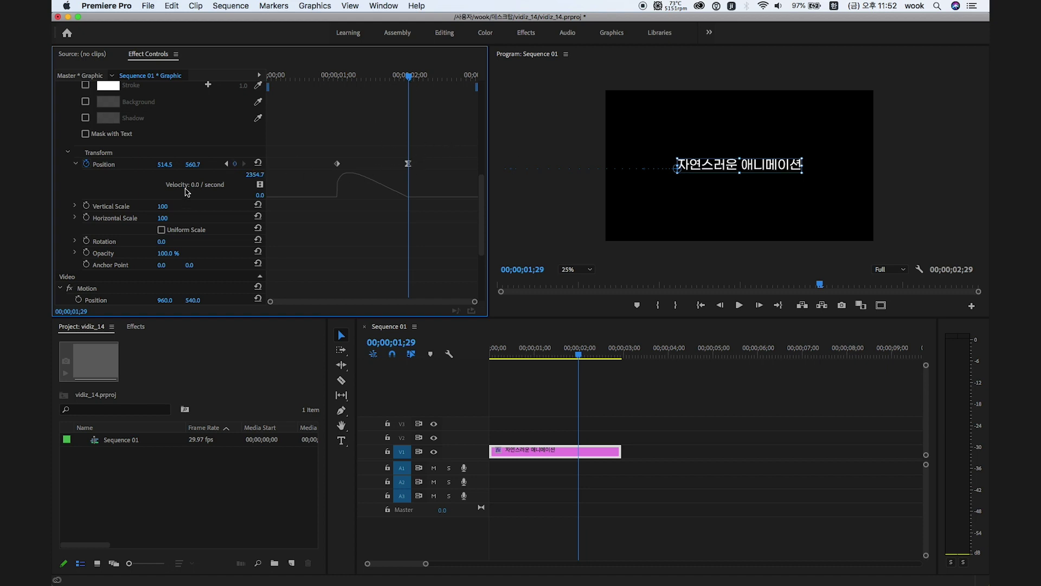
left_click(226, 164)
left_click(244, 164)
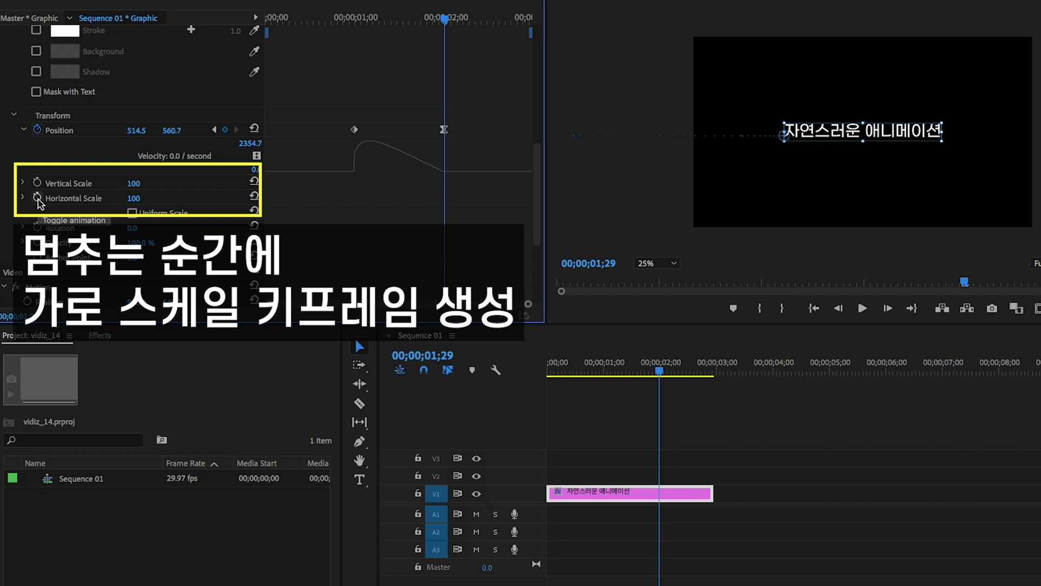
left_click(37, 198)
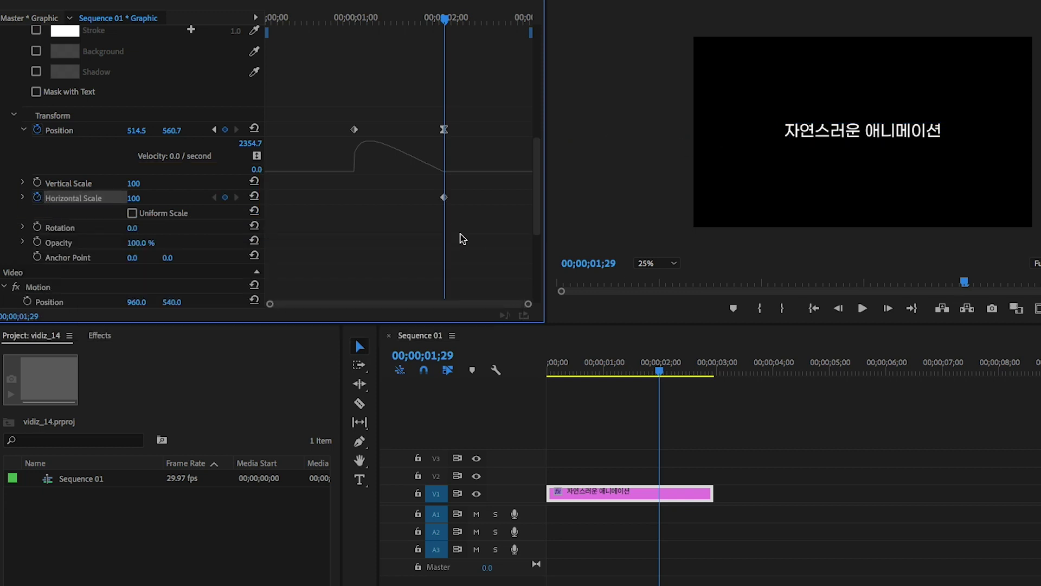
- Advance three frames to 00;00;02;02 and set the title's Horizontal Scale to 85
key("Right")
key("Right")
key("Right")
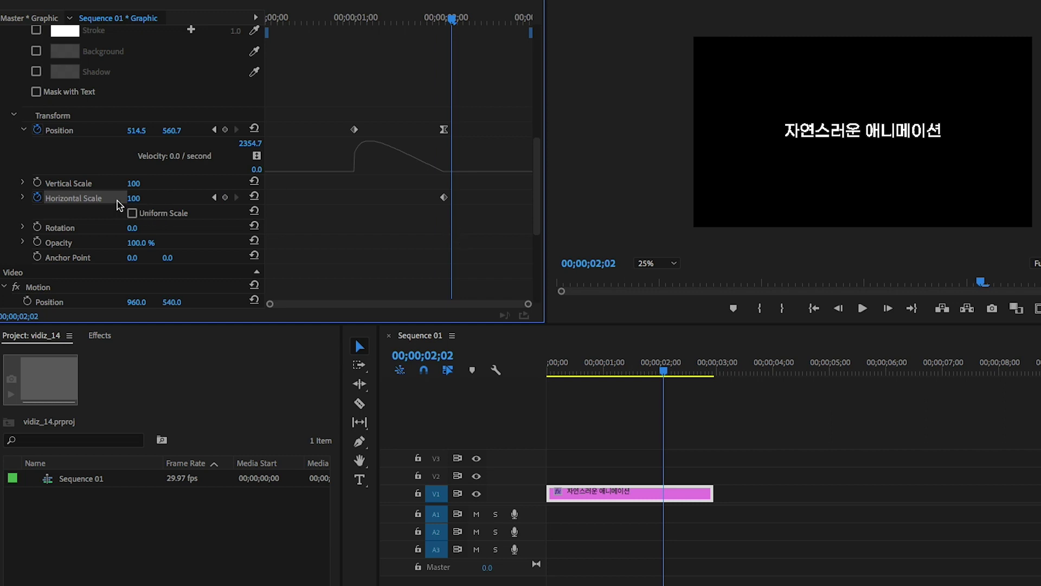
left_click(134, 198)
type("85")
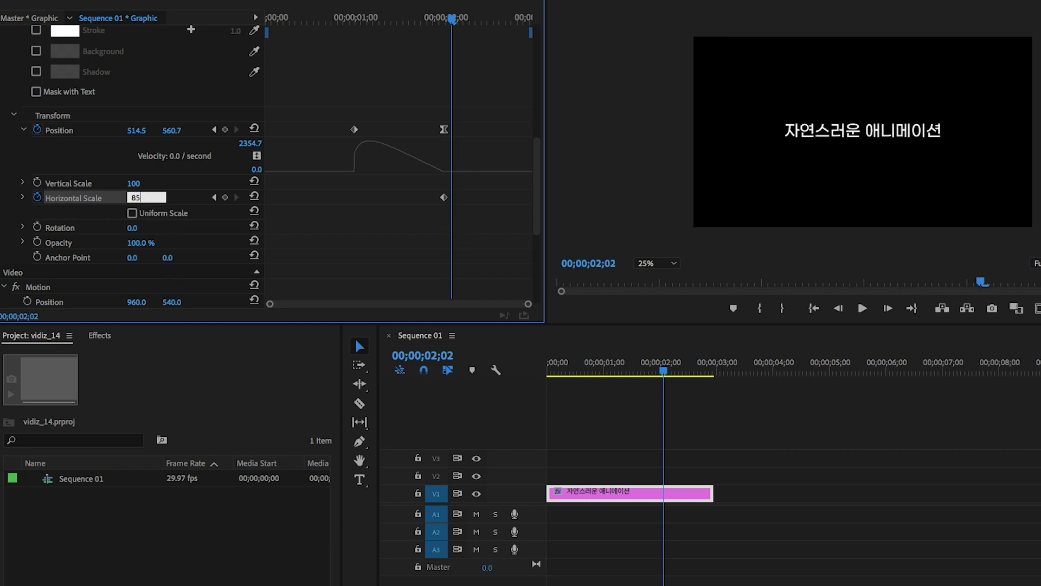
key("Return")
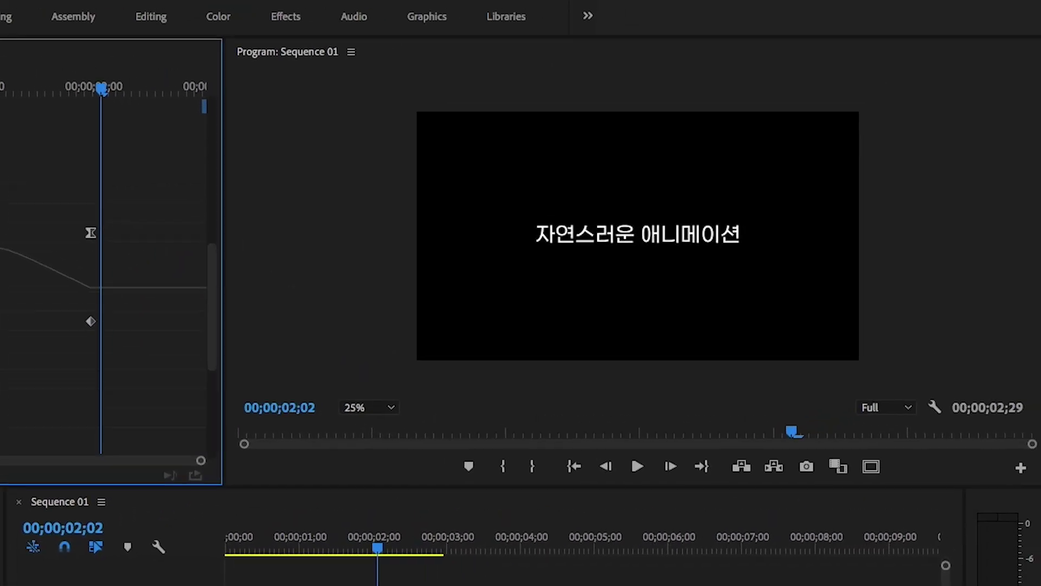
key("ctrl+shift+z")
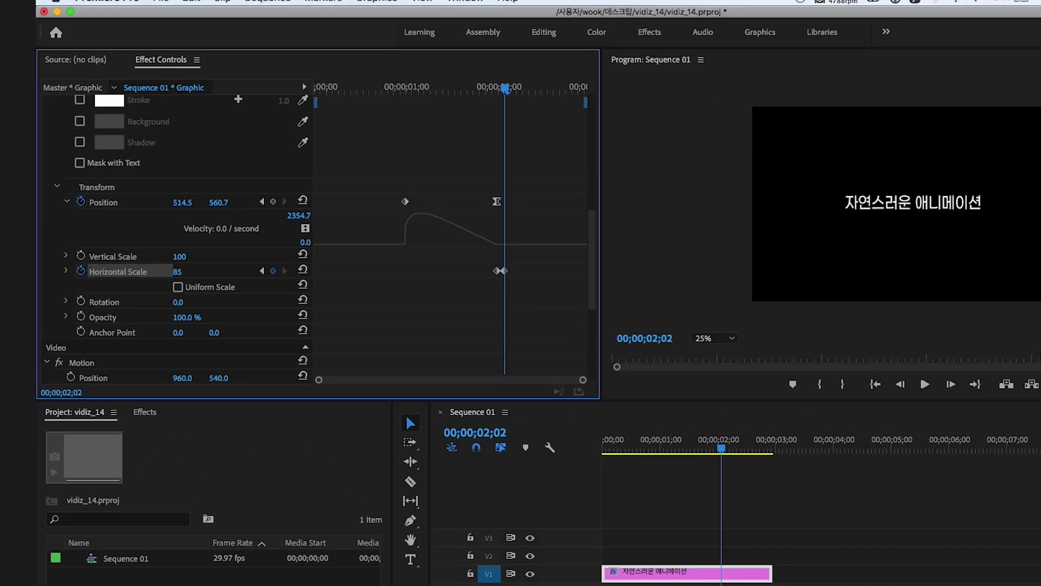
- Fit the frame in the program view and test how Horizontal Scale changes the title around its left-edge anchor point
scroll(104, 234, "up", 10)
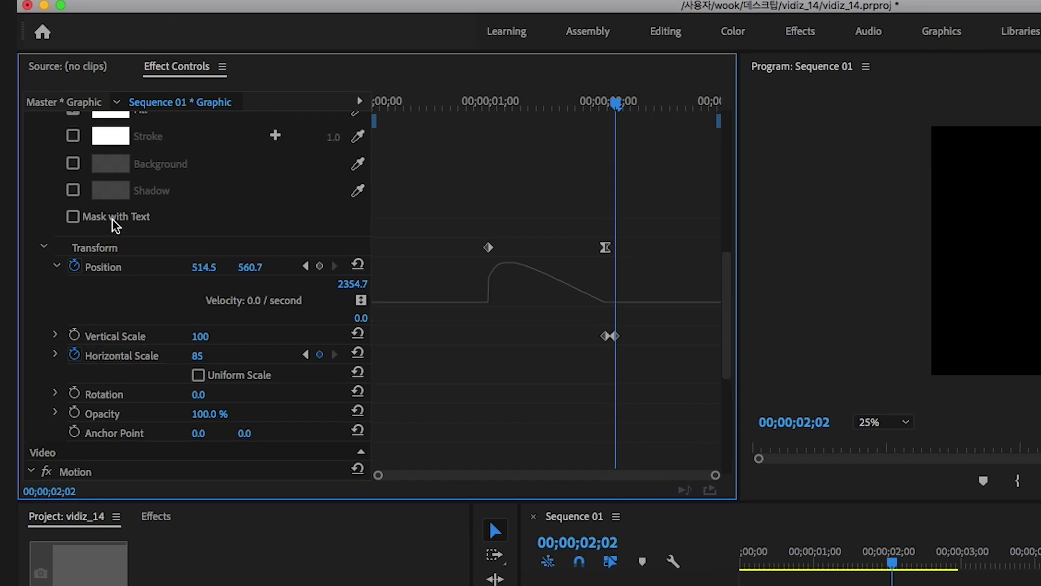
left_click(96, 281)
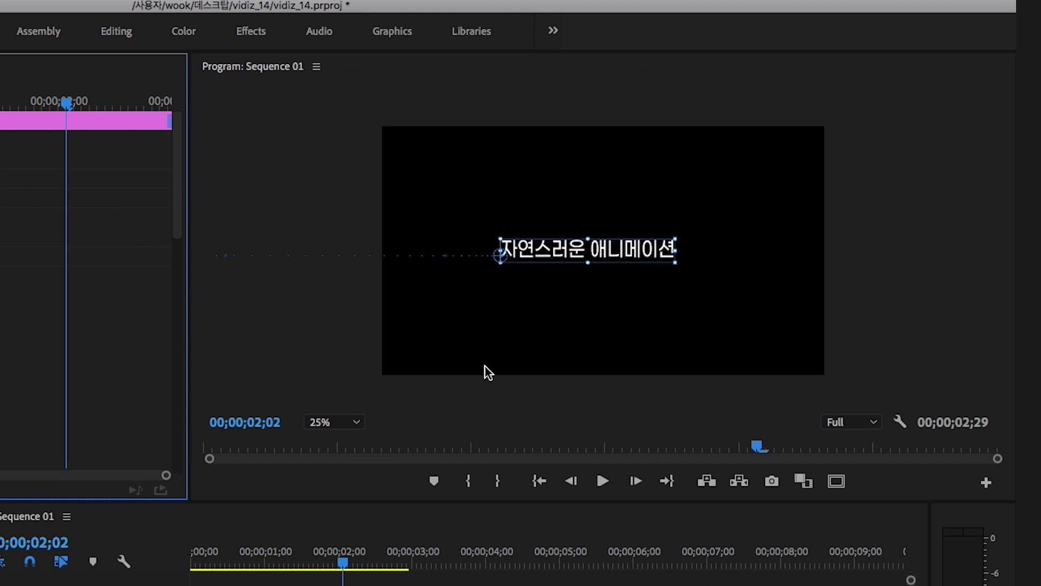
left_click(317, 422)
left_click(346, 440)
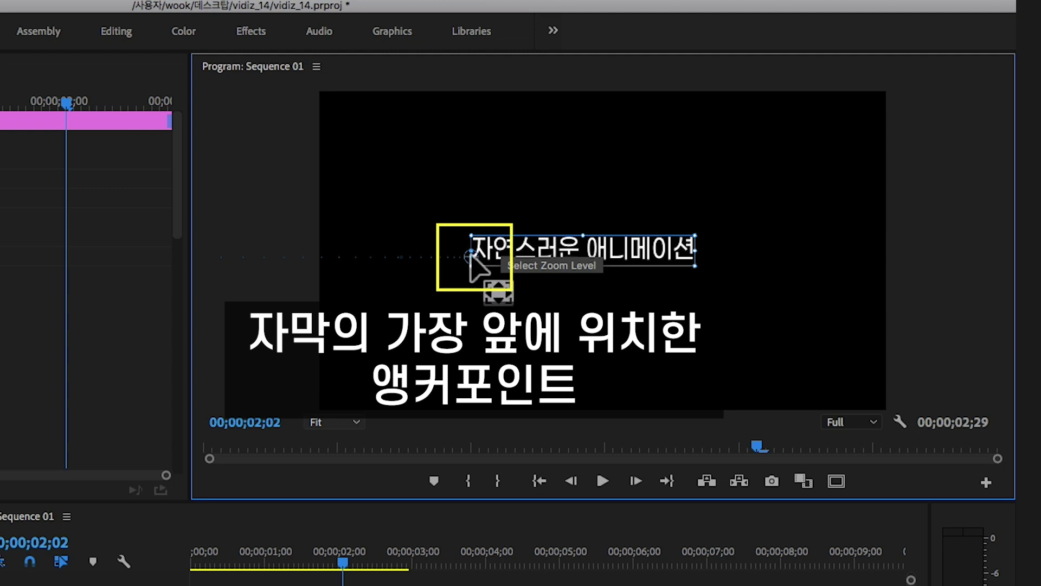
scroll(82, 287, "down", 10)
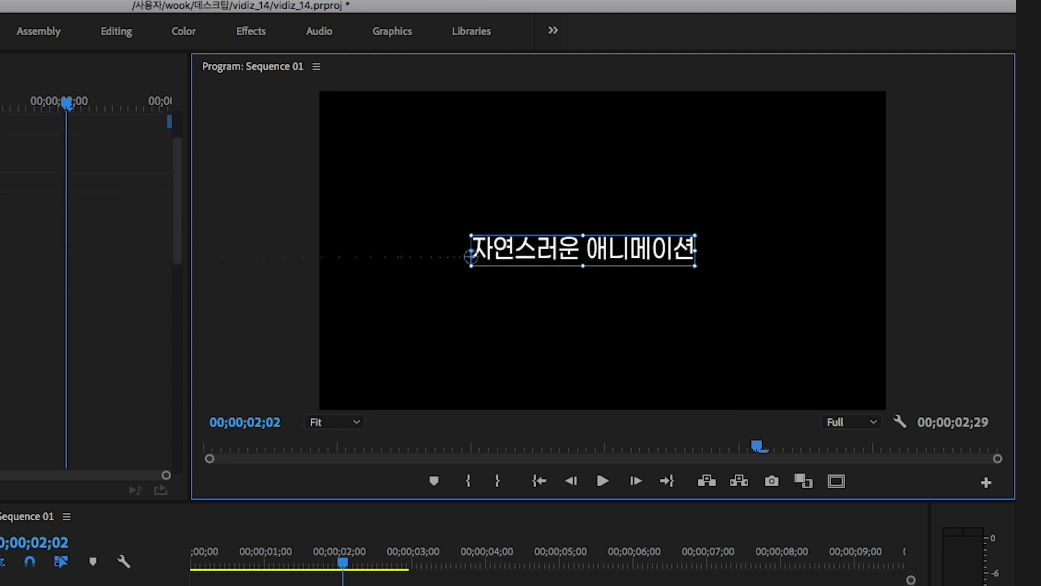
mouse_move(1, 410)
left_mouse_down()
mouse_move(39, 410)
mouse_move(0, 410)
mouse_move(22, 410)
mouse_move(9, 410)
left_mouse_up()
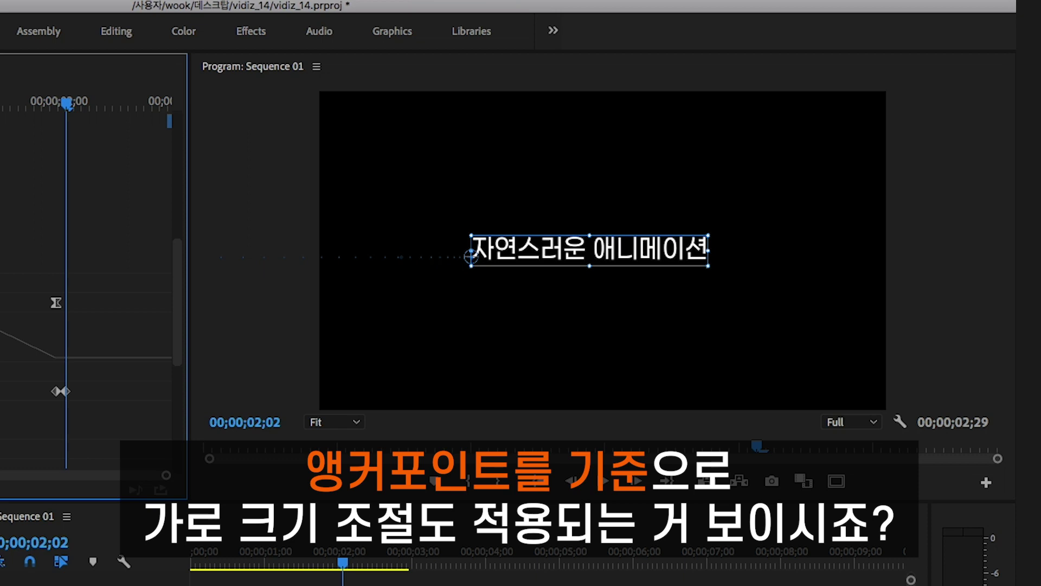
left_click_drag(10, 410, 3, 410)
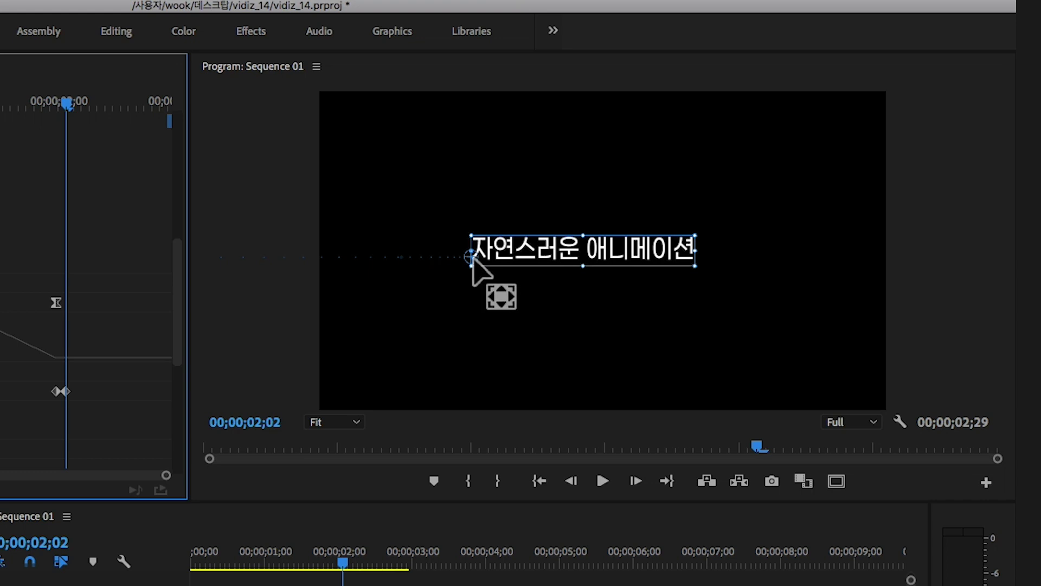
- Move the text's anchor point to the title's right edge, at about 877.3, -18.7, and play back the animation
left_click_drag(471, 258, 732, 252)
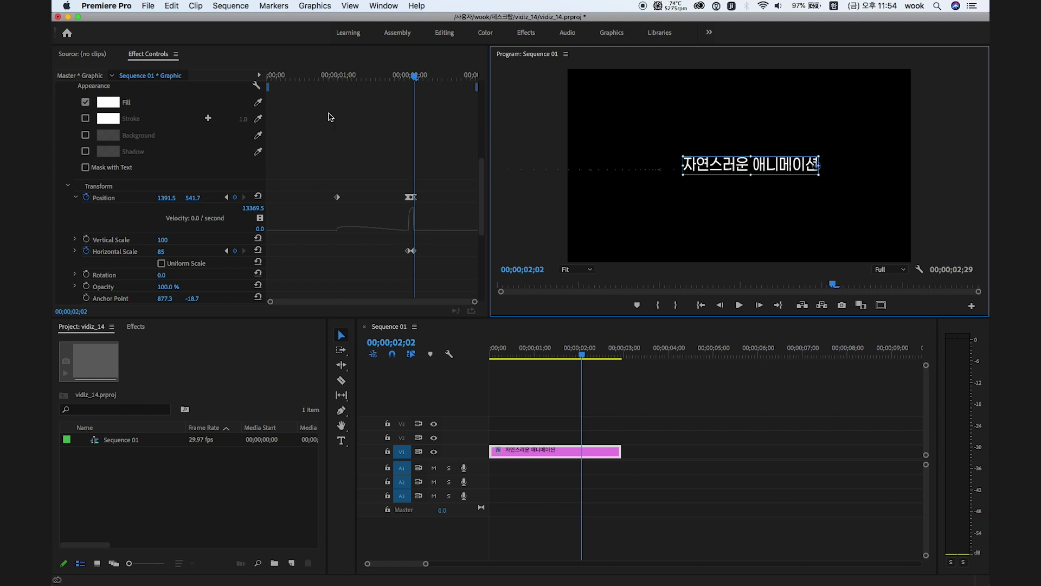
left_click(325, 78)
key("space")
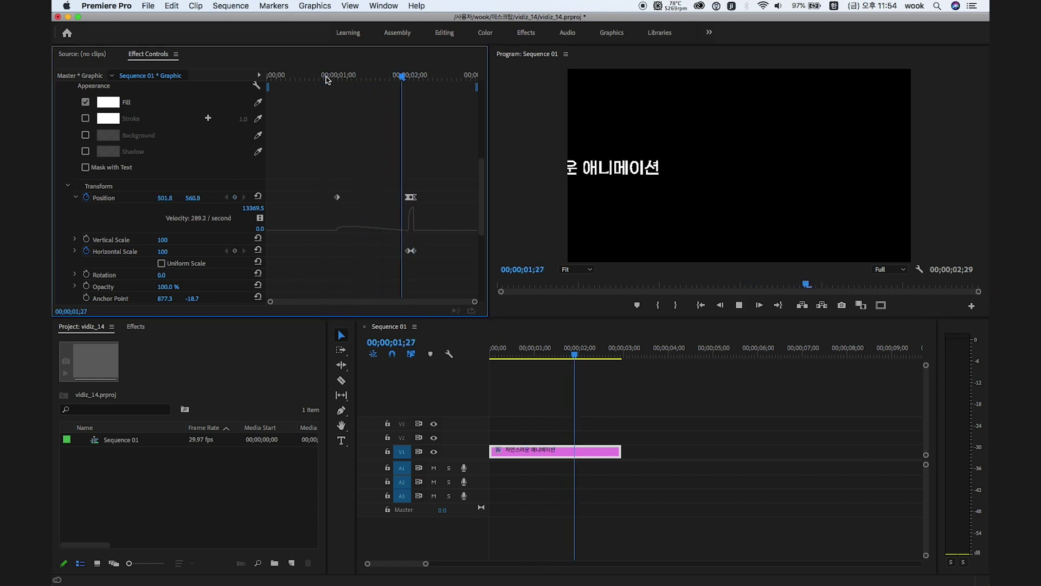
key("space")
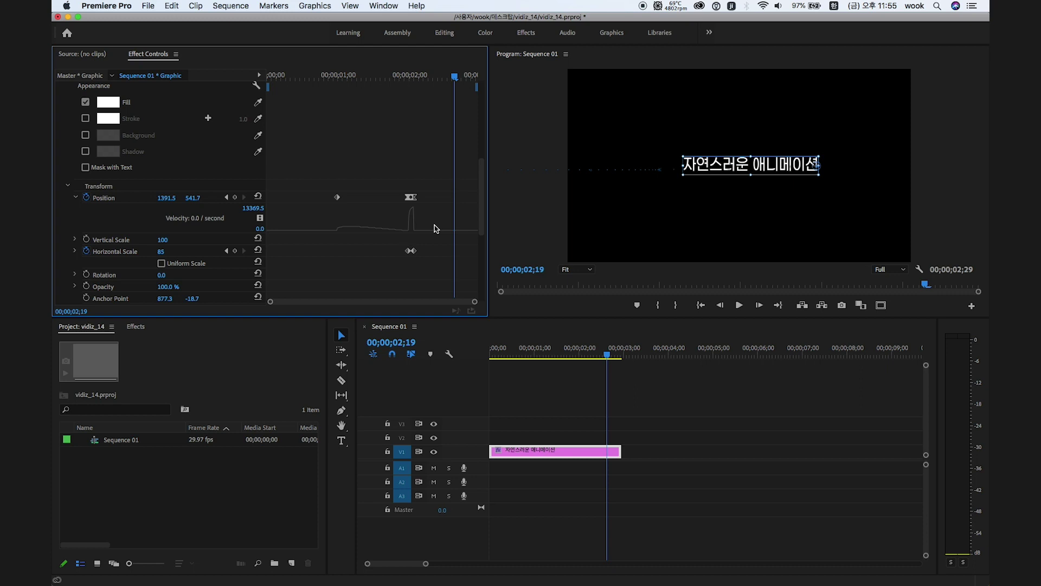
- Delete all of the title's Position keyframes and reselect the text layer to check its anchor point
left_click(86, 198)
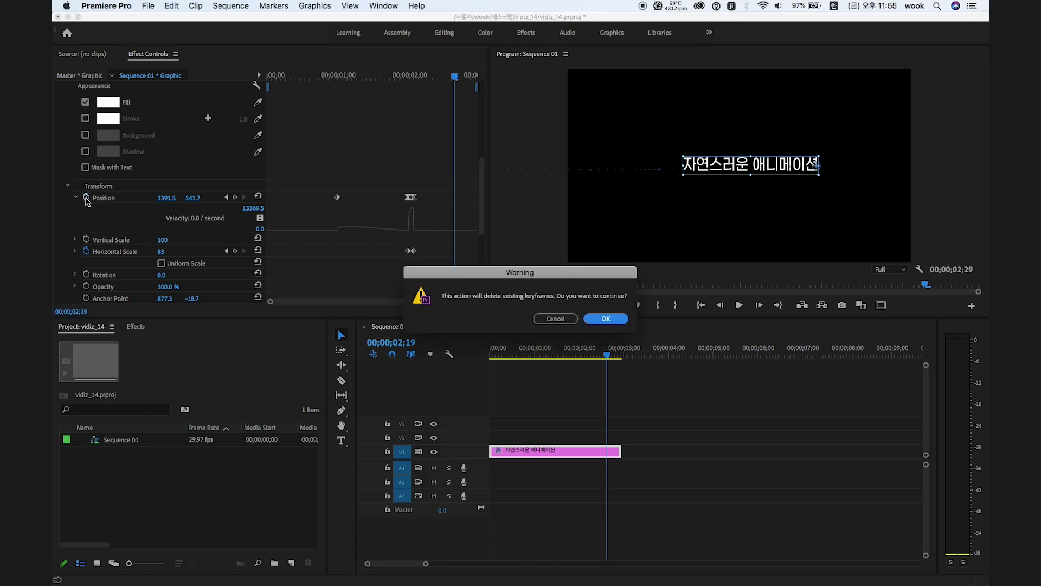
left_click(605, 319)
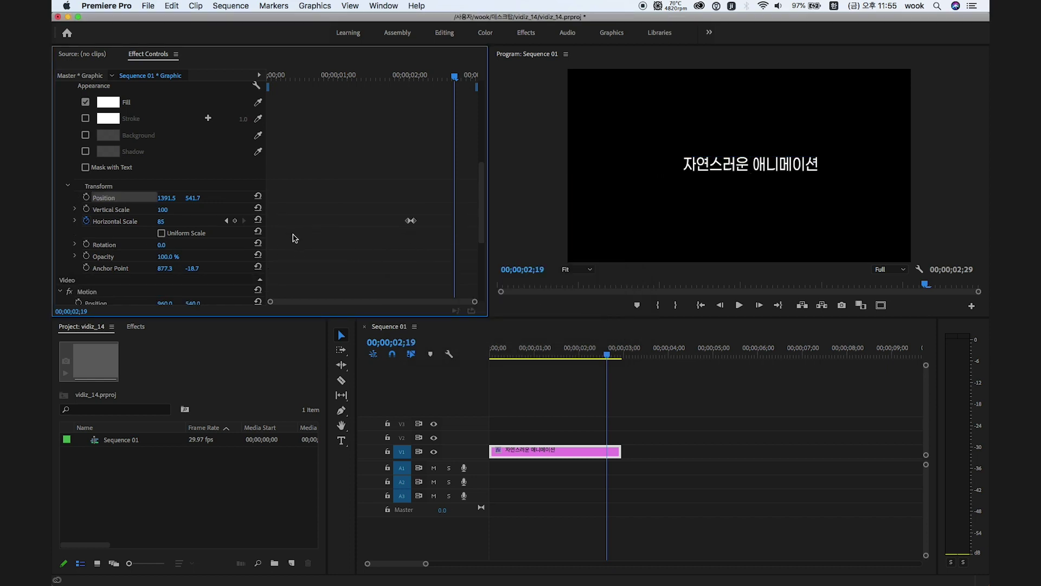
scroll(92, 87, "up", 8)
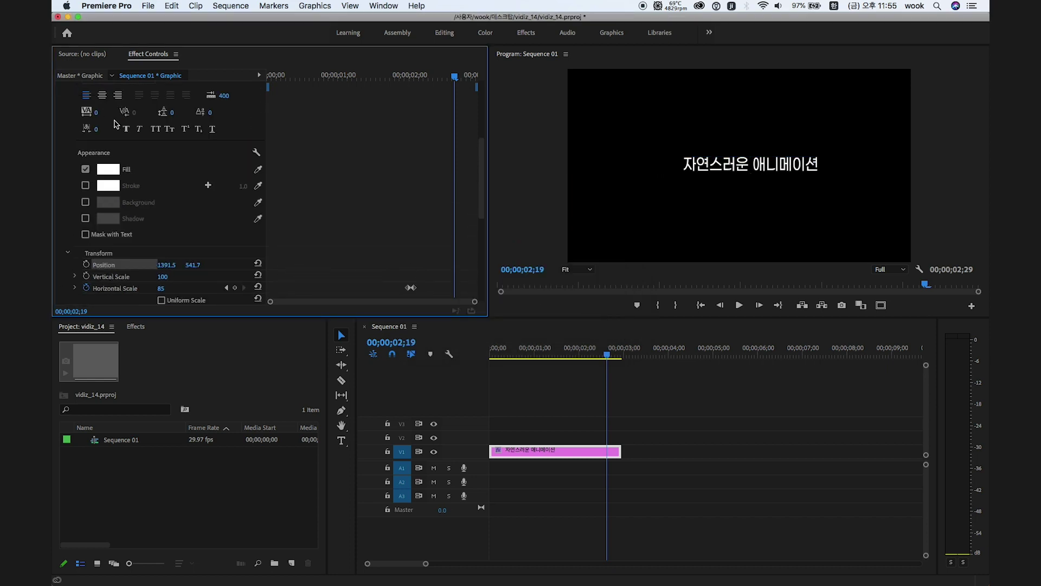
left_click(98, 171)
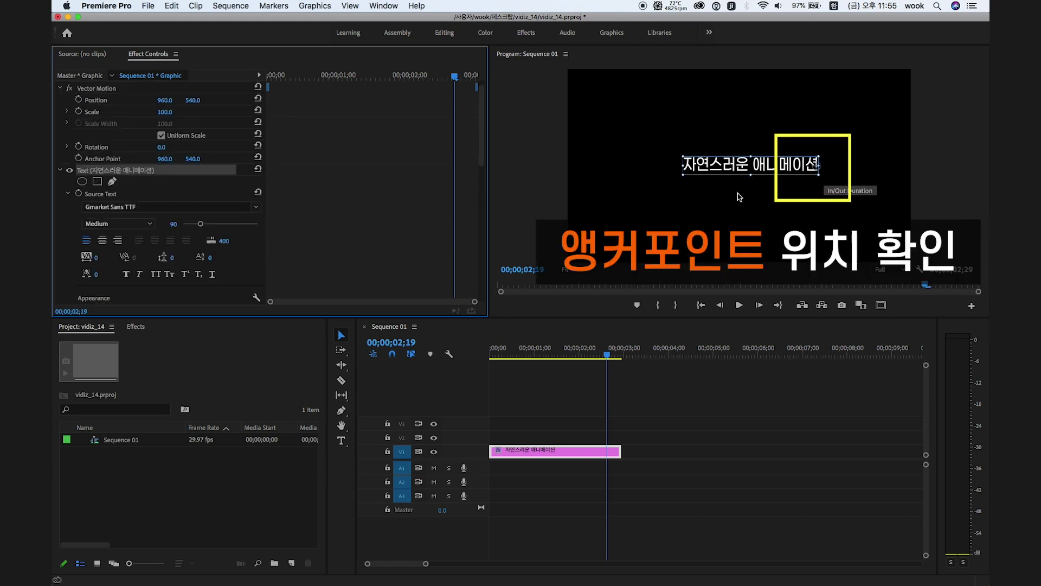
- Add a Position keyframe for the centered title at the first Horizontal Scale keyframe, 00;00;01;29
scroll(176, 260, "down", 6)
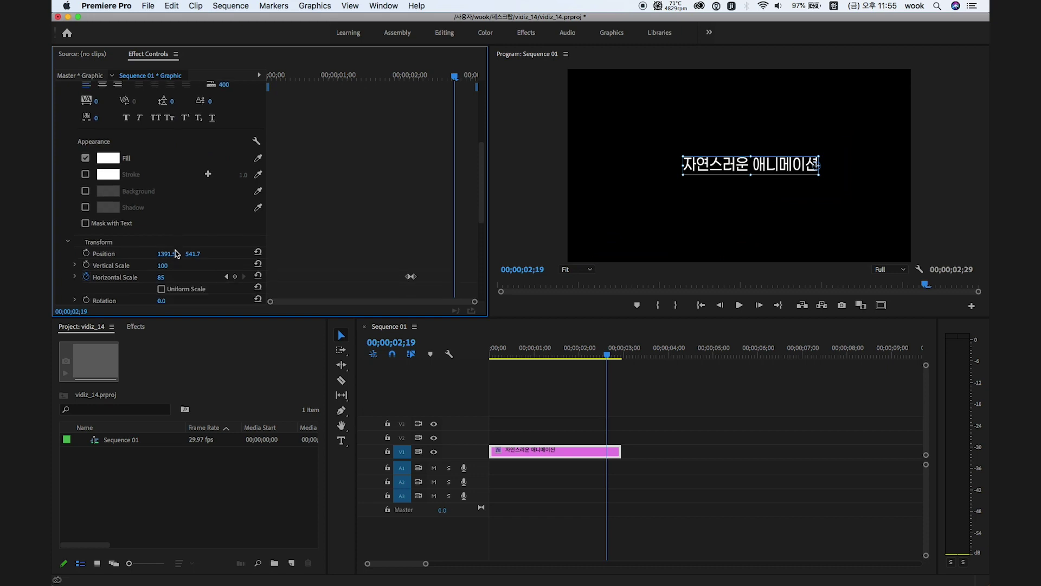
left_click(411, 77)
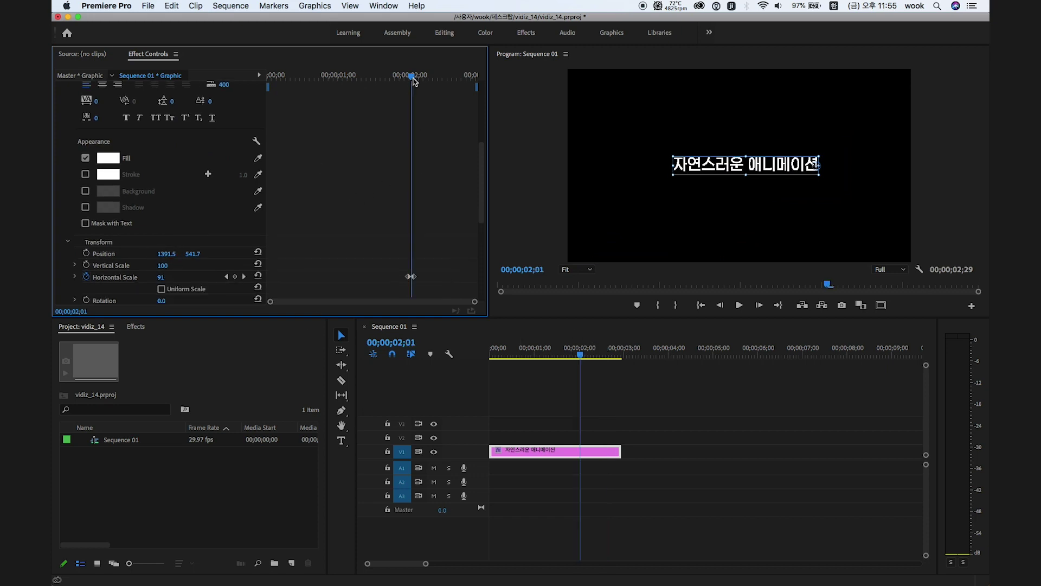
left_click(85, 253)
- At 00;00;01;01, move the title off the frame's left edge to Position about -97.6, 541.7
left_click_drag(382, 79, 340, 92)
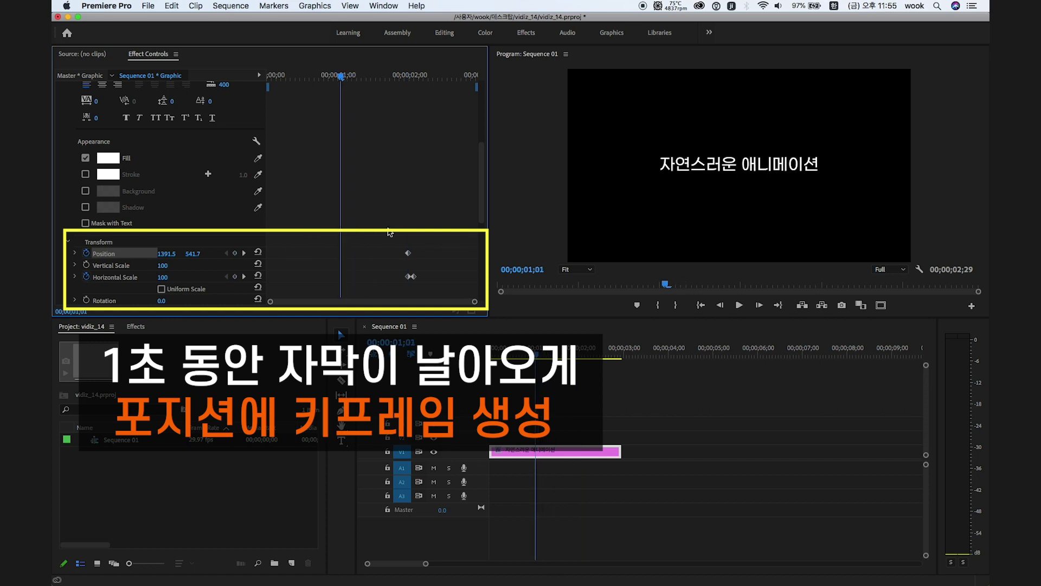
left_click(789, 167)
left_click_drag(783, 169, 517, 196)
- Apply Ease In temporal interpolation to the ending Position keyframe and play back the title's slide-in
left_click(409, 254)
right_click(410, 257)
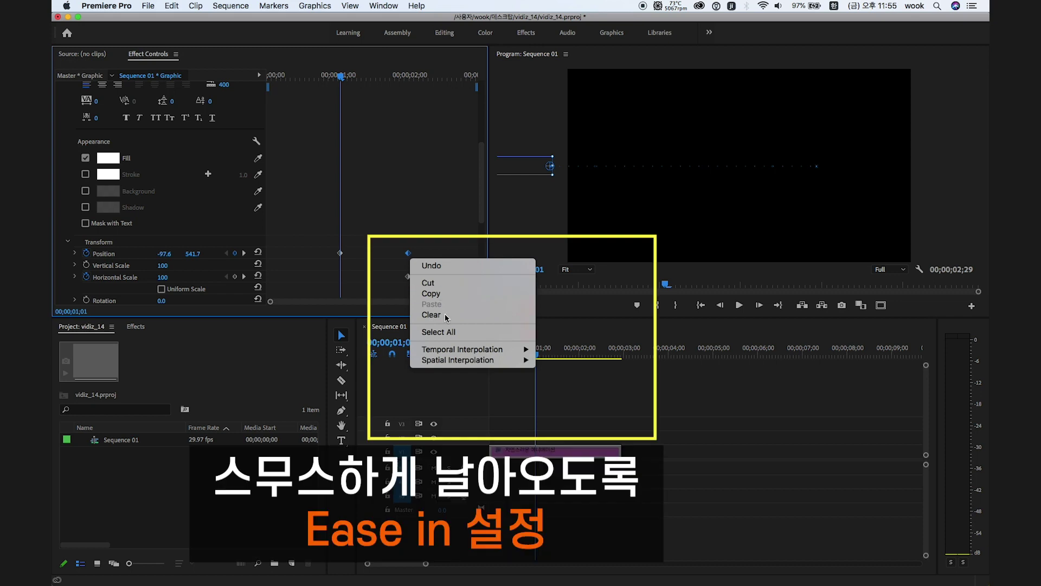
mouse_move(467, 349)
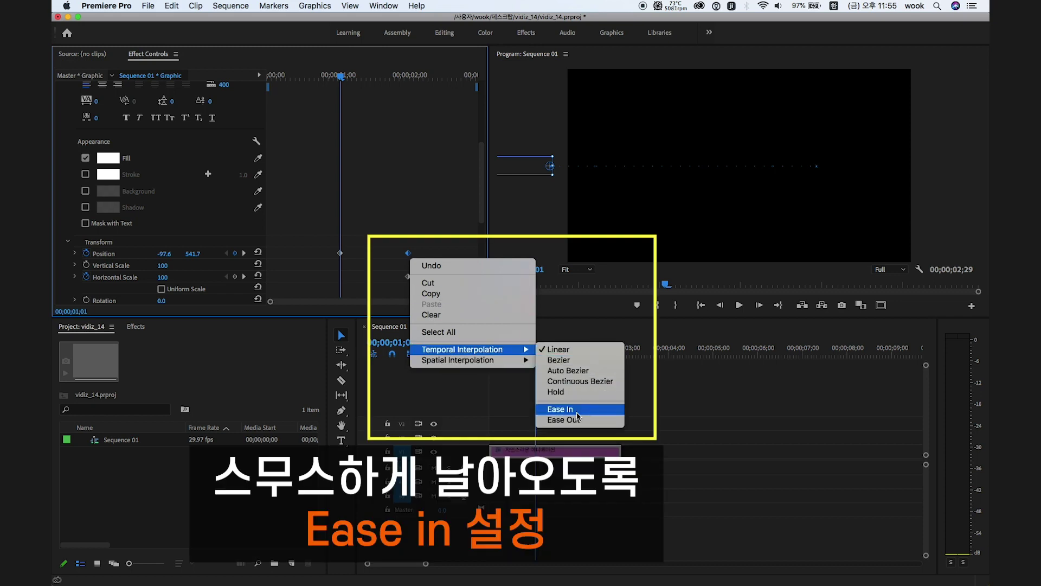
left_click(575, 413)
left_click(526, 357)
key("space")
key("space")
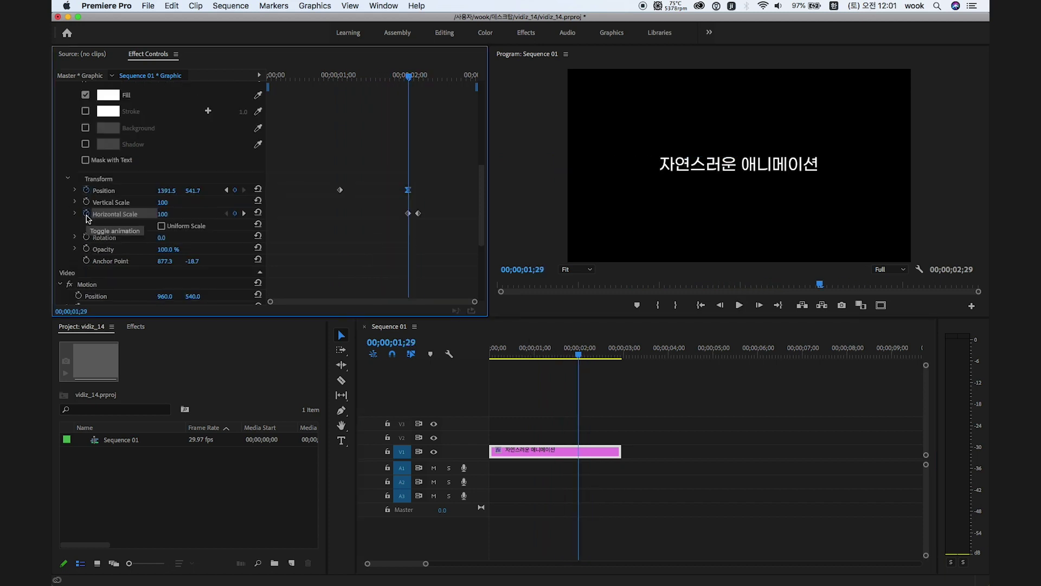
- Delete the existing Horizontal Scale keyframes and add a new one at the ending Position keyframe, 00;00;01;29
left_click(86, 214)
left_click(606, 319)
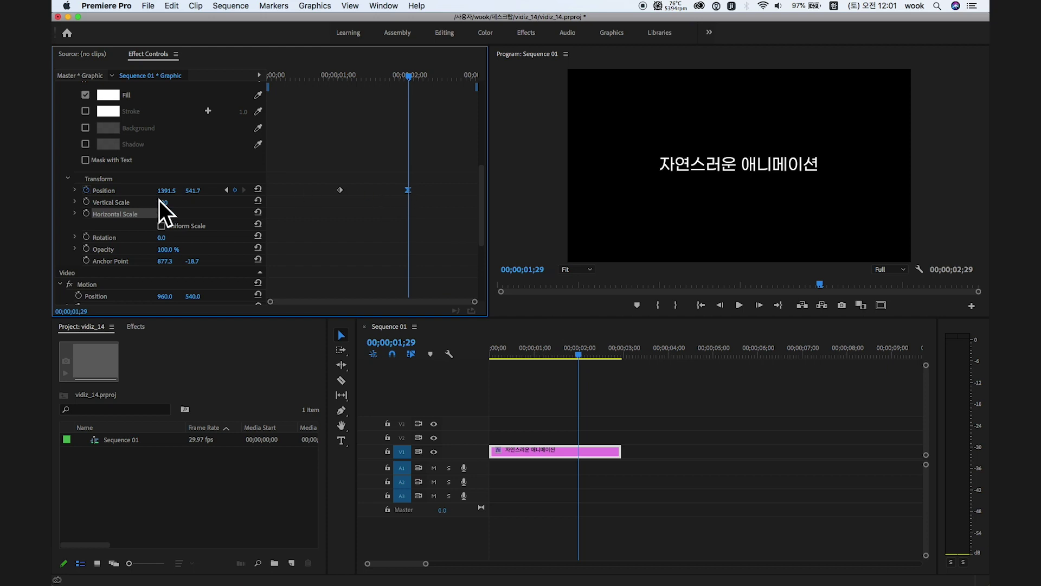
left_click(226, 190)
left_click(244, 190)
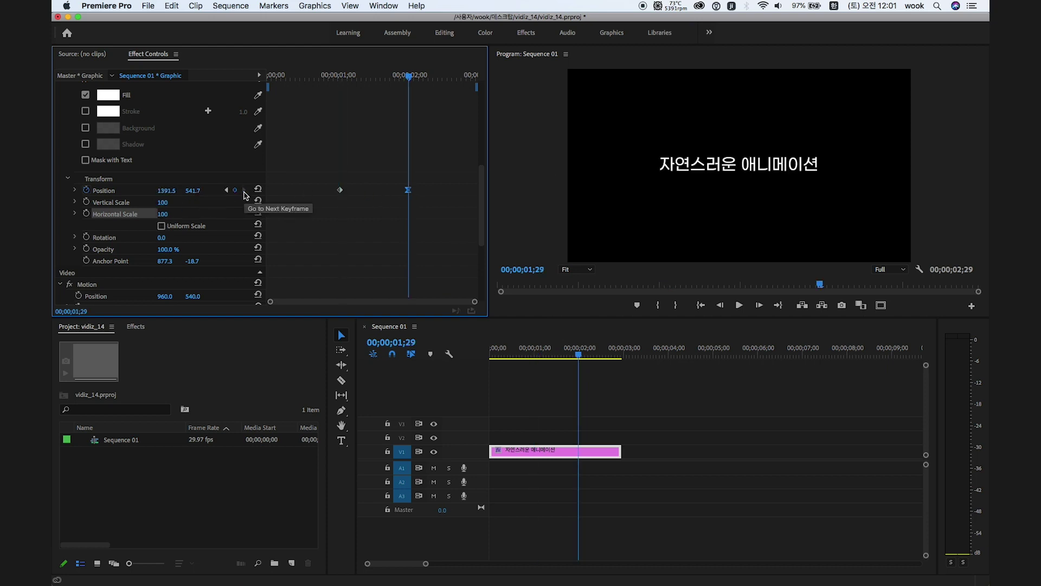
left_click(86, 214)
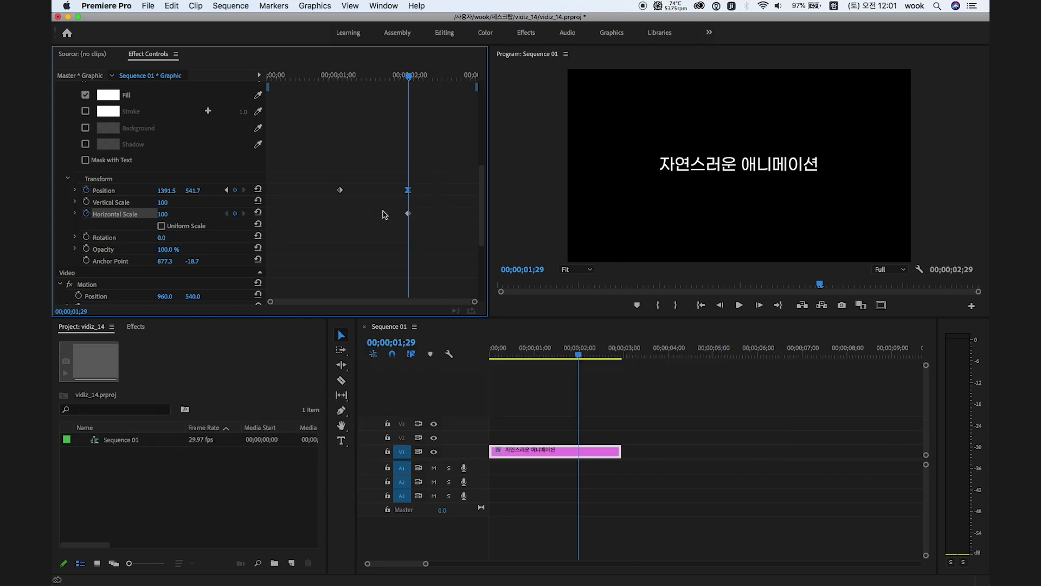
- Five frames past the ending Position keyframe, at 00;00;02;04, set the title's Horizontal Scale to 93
key("Right")
key("Right")
key("Right")
key("Right")
key("Right")
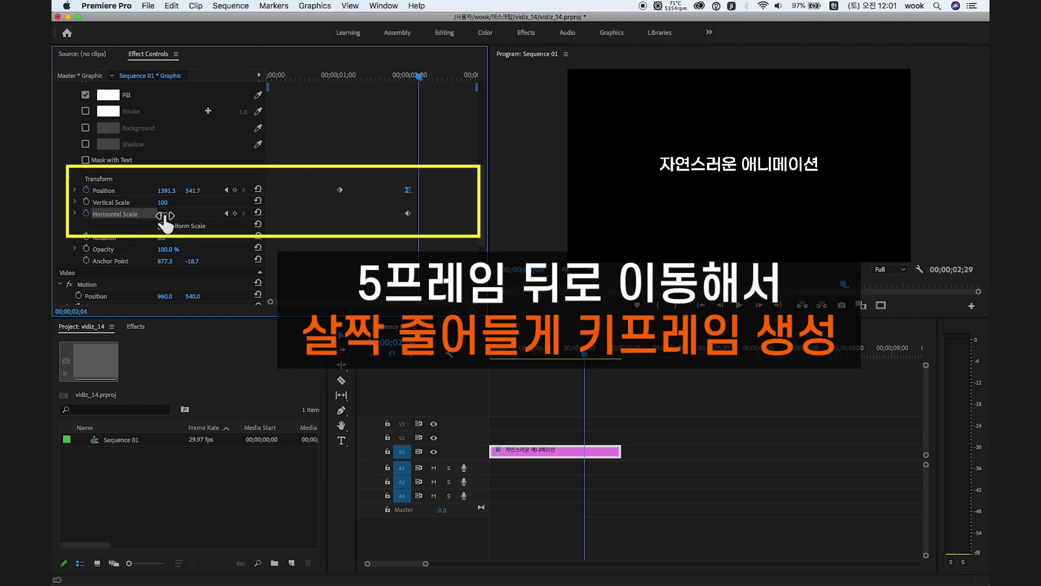
left_click_drag(162, 213, 159, 213)
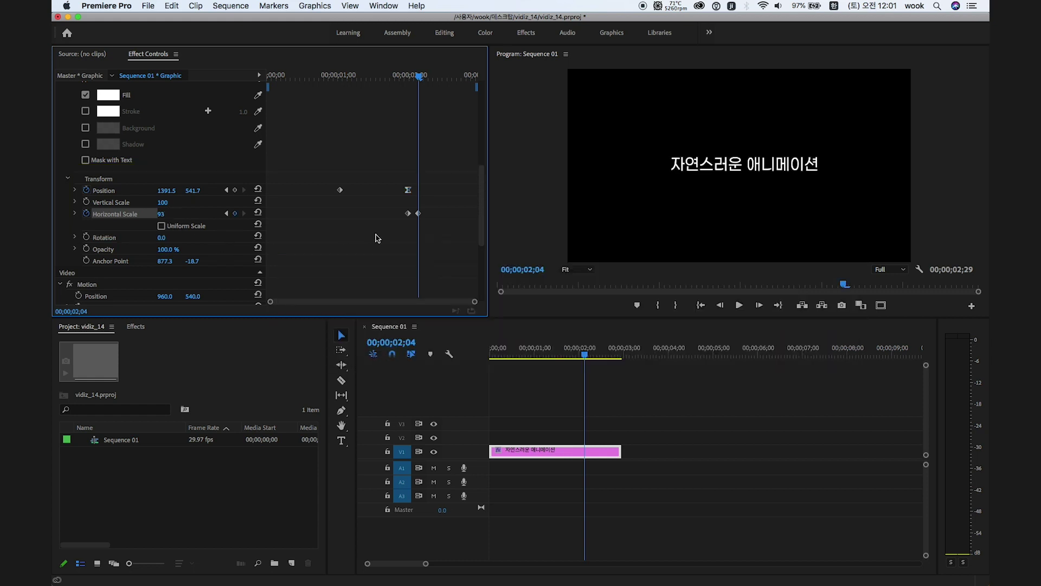
- Add a Horizontal Scale keyframe of 100 five frames further on, at 00;00;02;09, and play back the title animation from 00;00;00;13
key("Right")
key("Right")
key("Right")
key("Right")
key("Right")
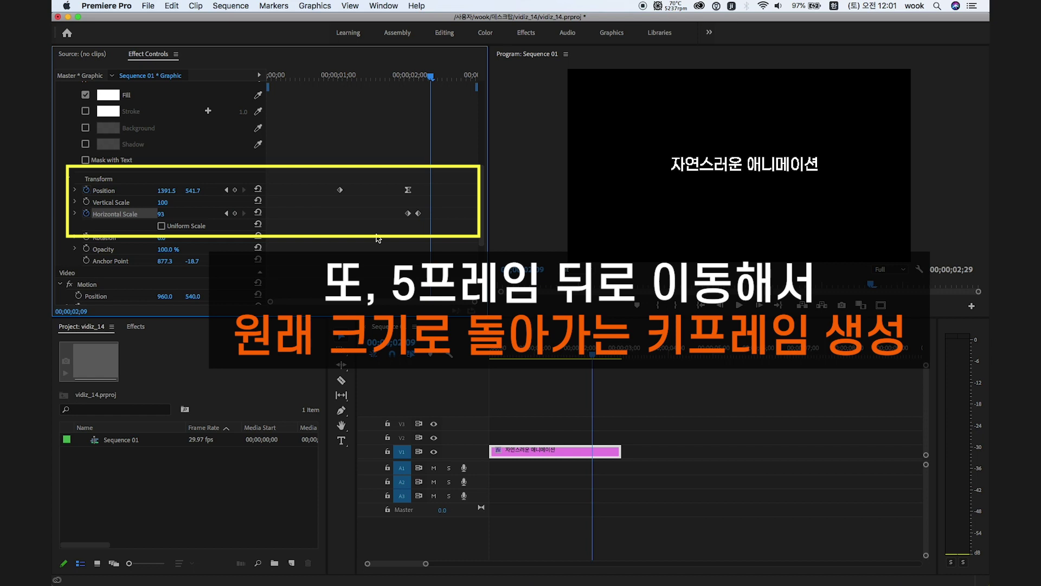
left_click(235, 213)
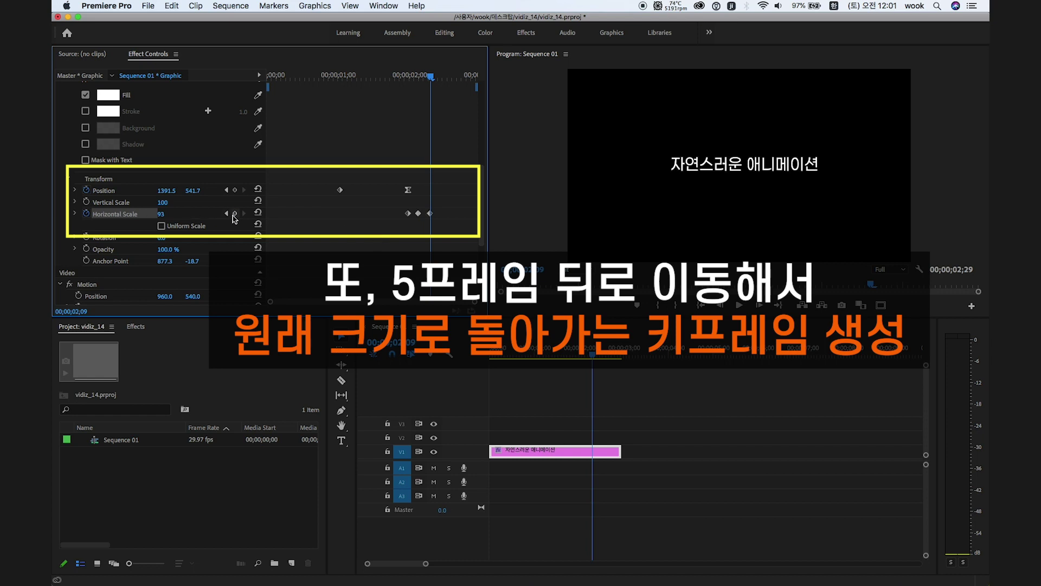
left_click(162, 214)
type("100")
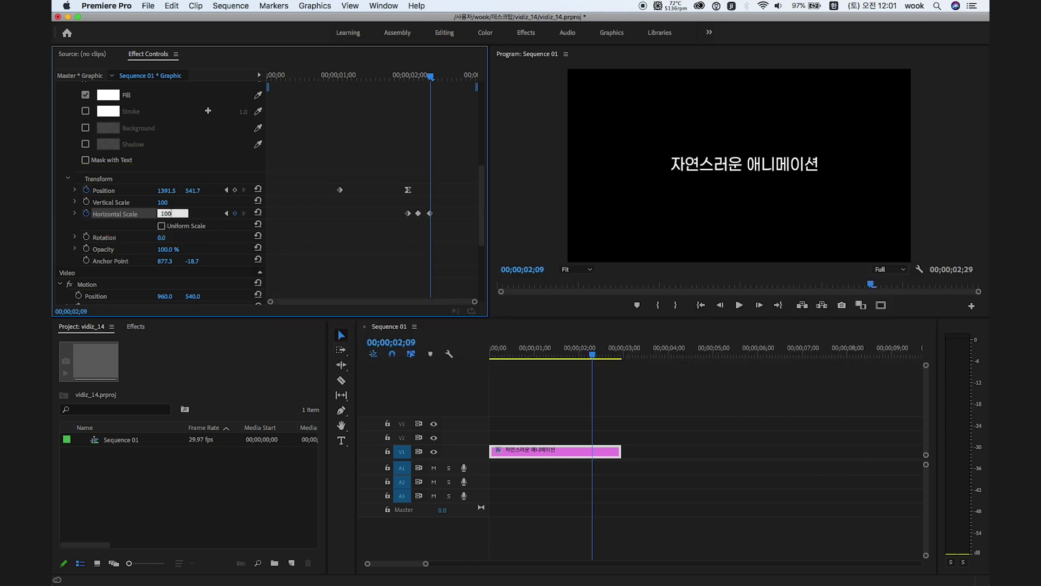
key("Return")
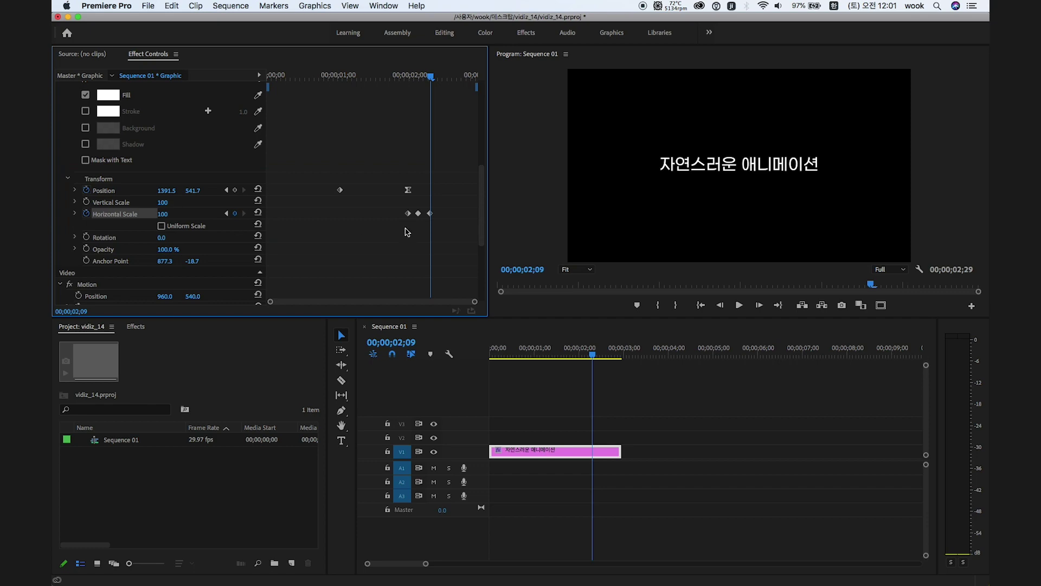
left_click_drag(512, 354, 509, 354)
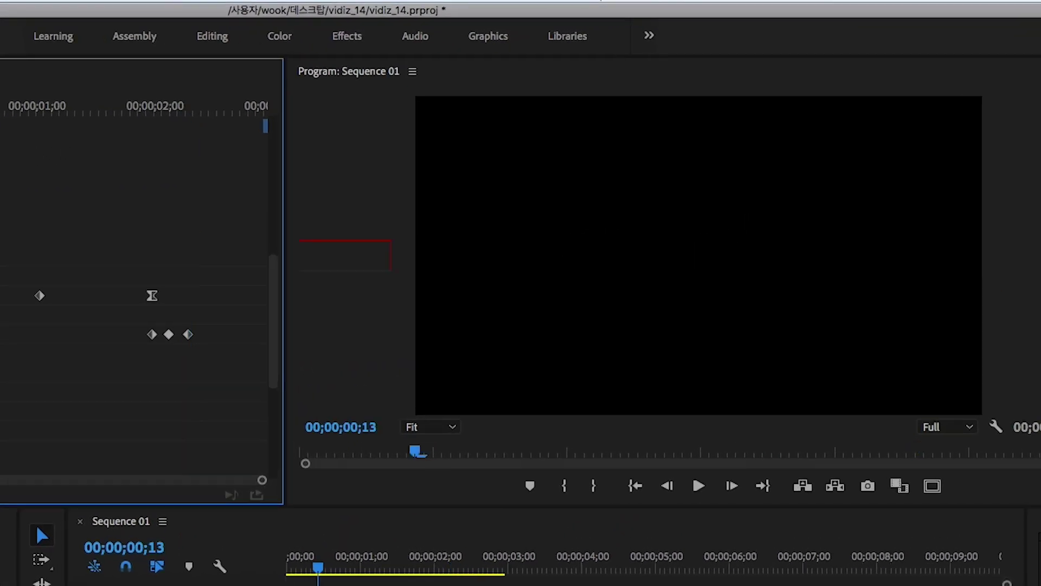
key("space")
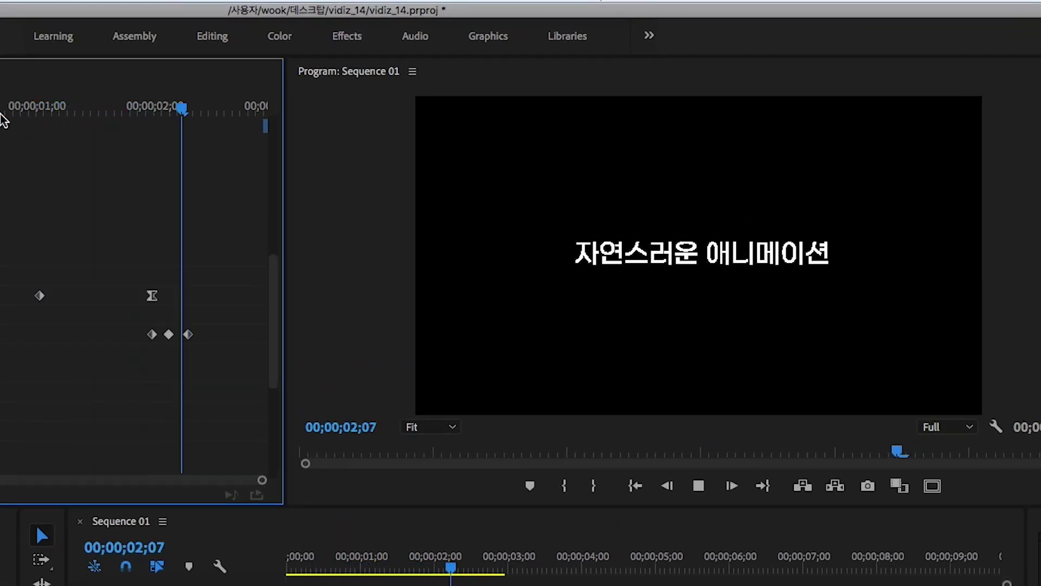